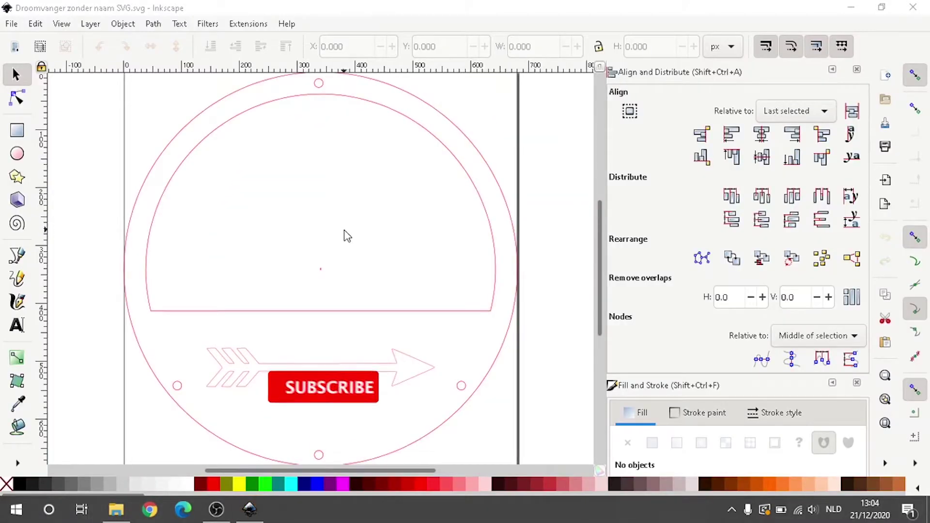
Step: Add the text 'Jonah' in the upper part of the dreamcatcher frame
left_click(17, 327)
left_click(237, 213)
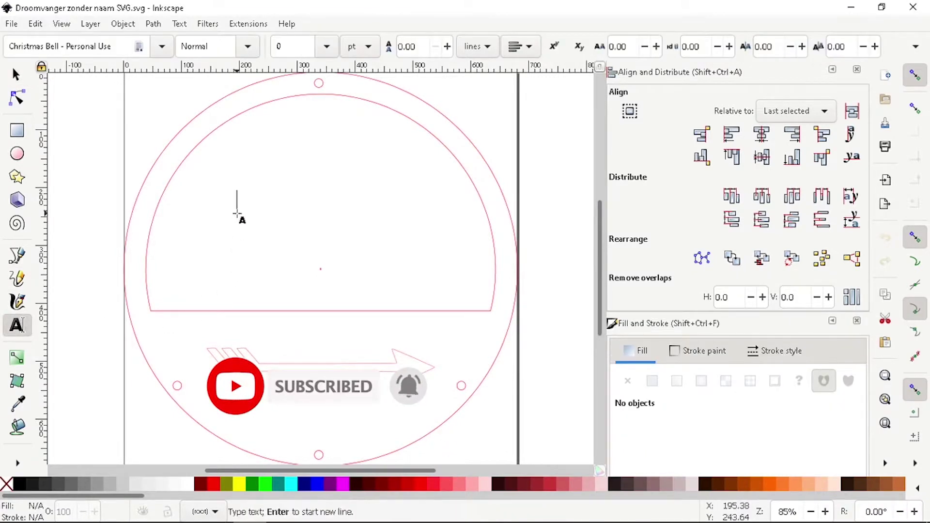
type("Jo")
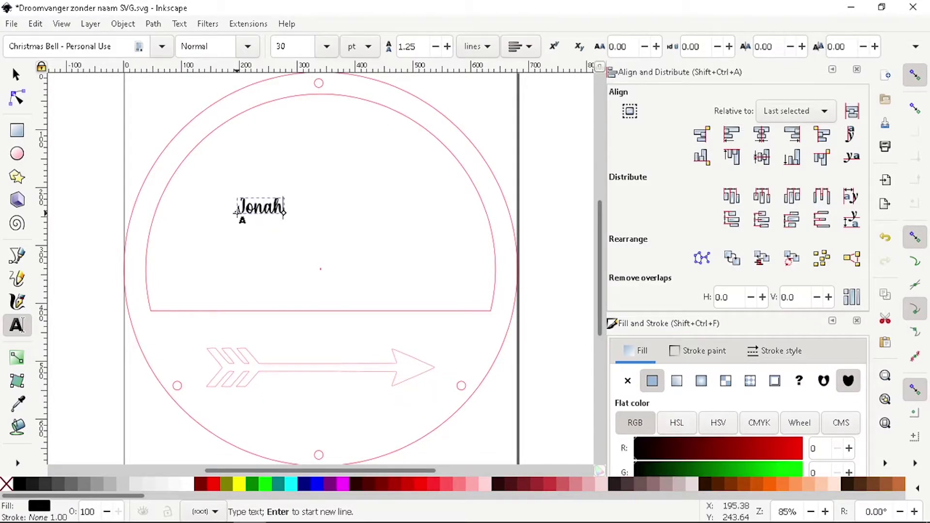
type("nah")
Step: Set Jonah's font to Nature Beauty Personal Use at 30 pt
left_click(122, 45)
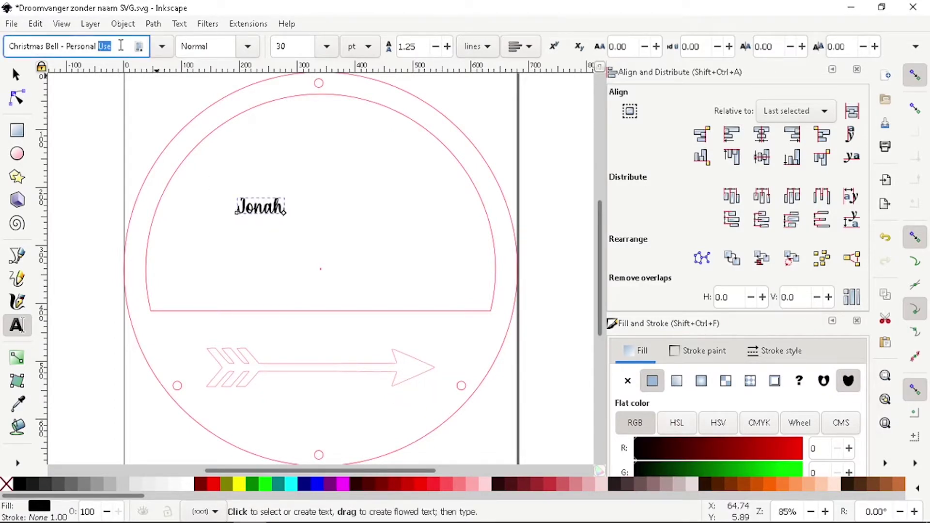
triple_click(121, 45)
type("n")
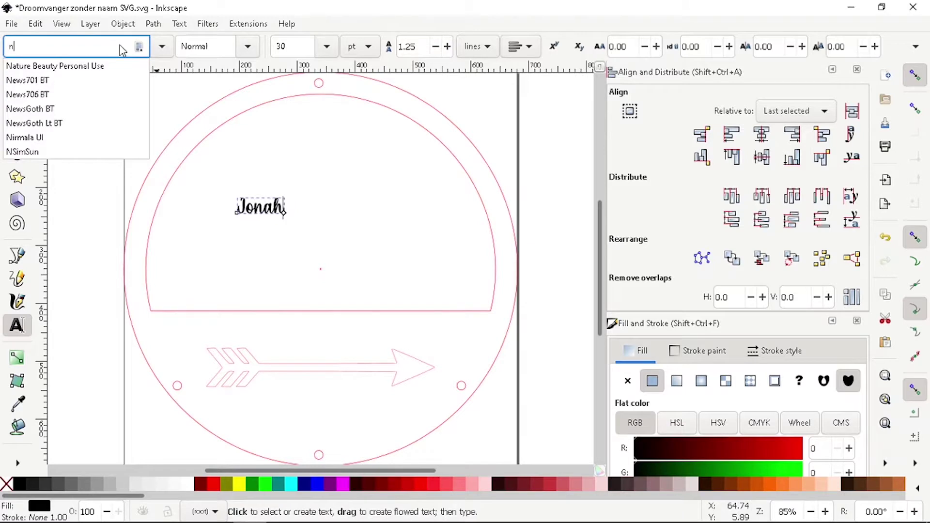
type("a")
left_click(116, 66)
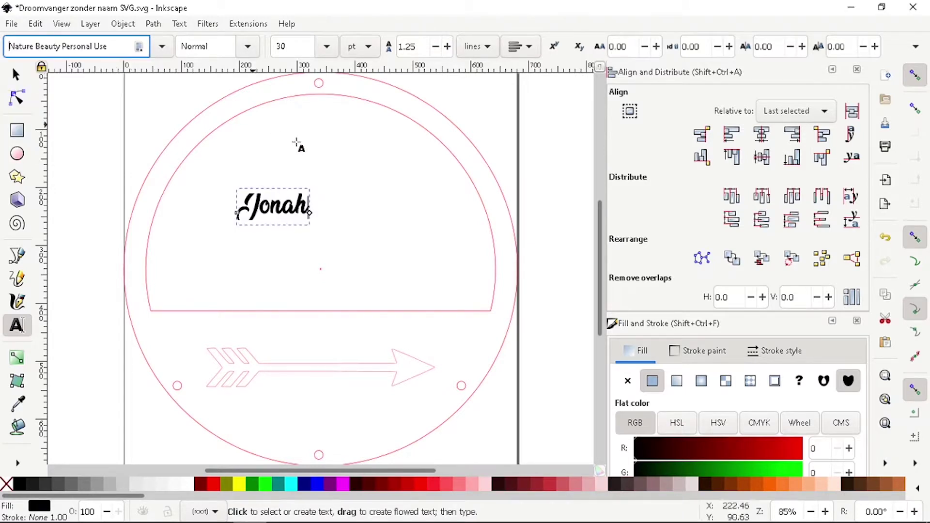
left_click(322, 169)
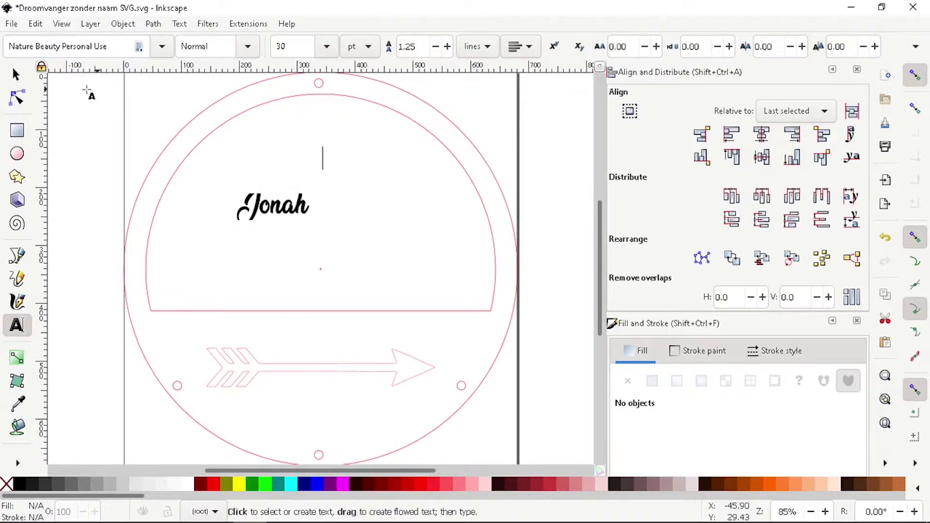
left_click(16, 74)
Step: Nudge Jonah slightly right and down, then convert the text to paths
left_click(271, 207)
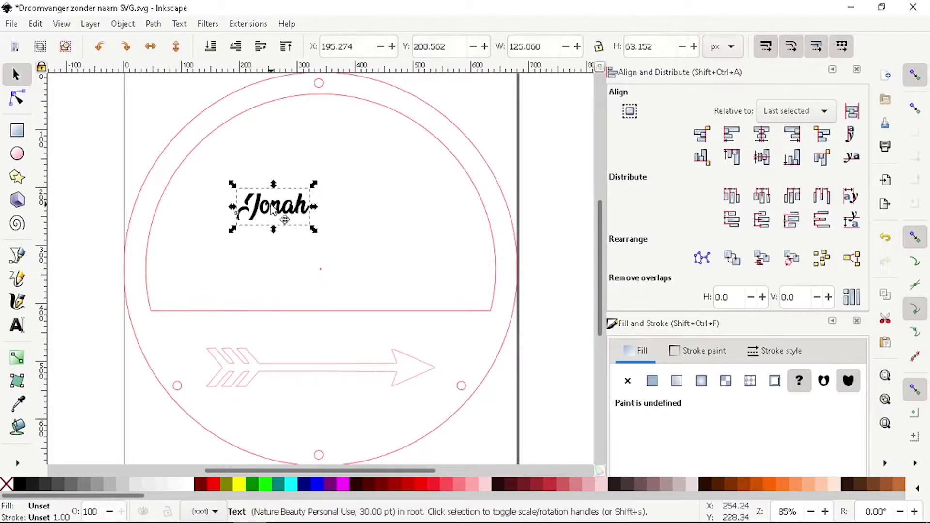
left_click_drag(272, 210, 300, 218)
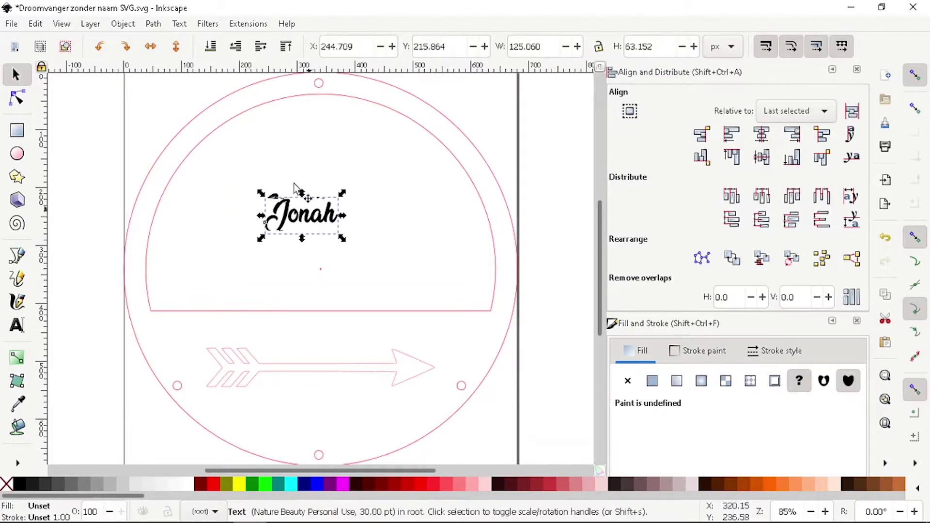
left_click(157, 25)
left_click(187, 41)
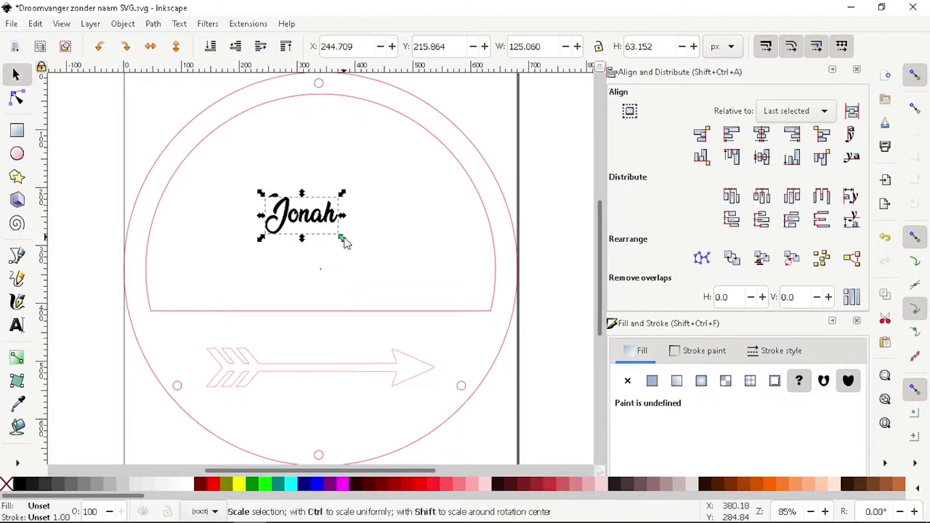
Step: Scale Jonah up to about 502 × 253 px, filling the inner arch
left_click_drag(346, 240, 487, 355)
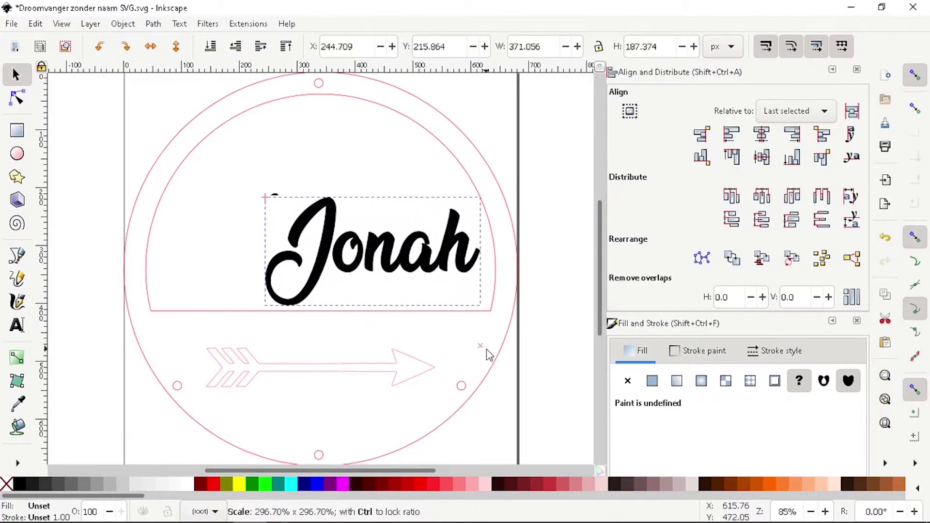
left_click_drag(358, 229, 249, 167)
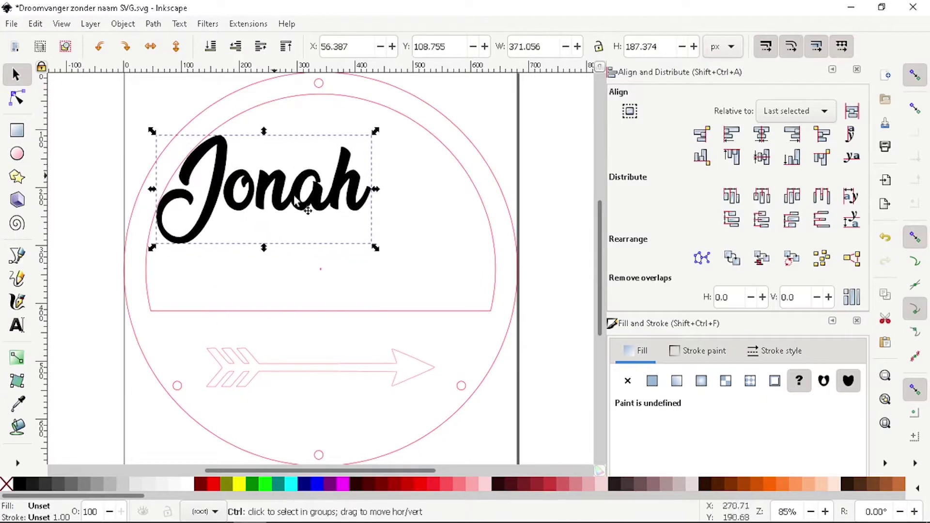
left_click_drag(379, 256, 441, 298)
left_click_drag(317, 210, 339, 235)
left_click_drag(463, 310, 477, 325)
left_click(316, 137)
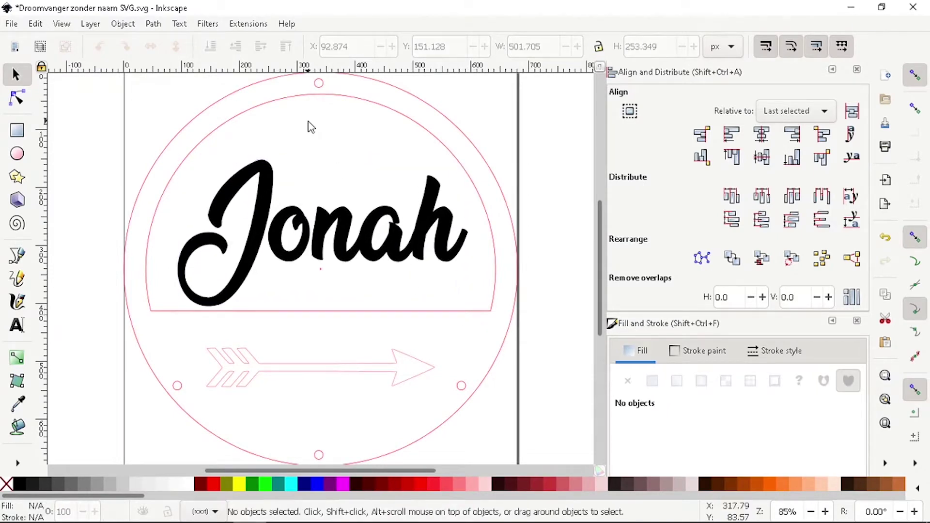
Step: Ungroup the Jonah paths into separate letters and select the 'o' alone
left_click(337, 223)
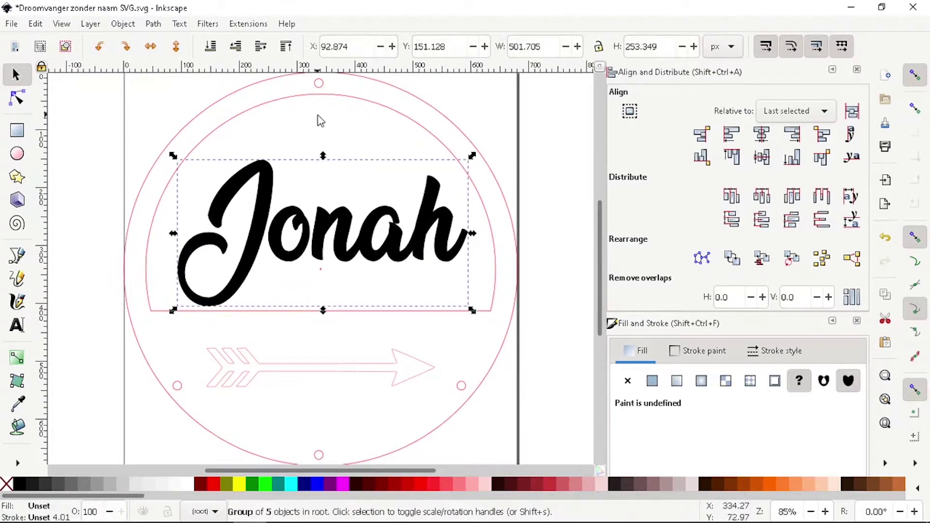
left_click(154, 25)
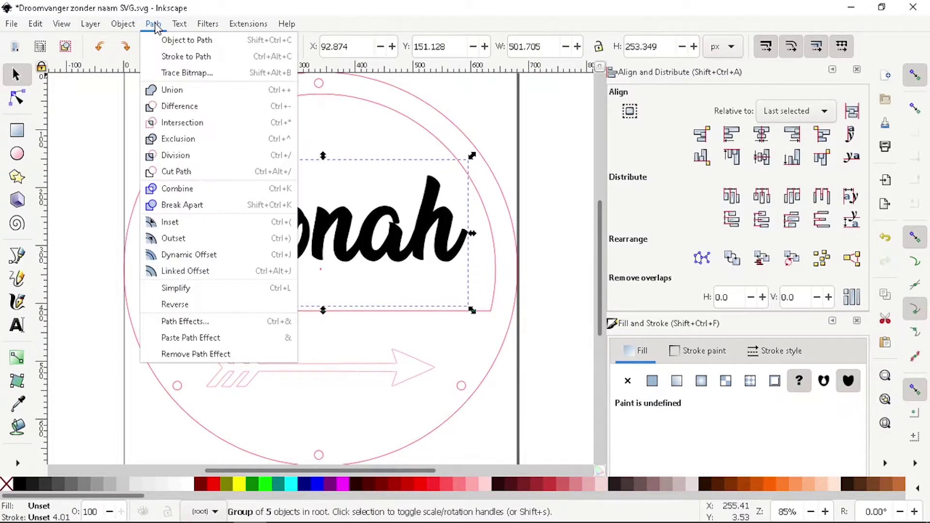
mouse_move(131, 28)
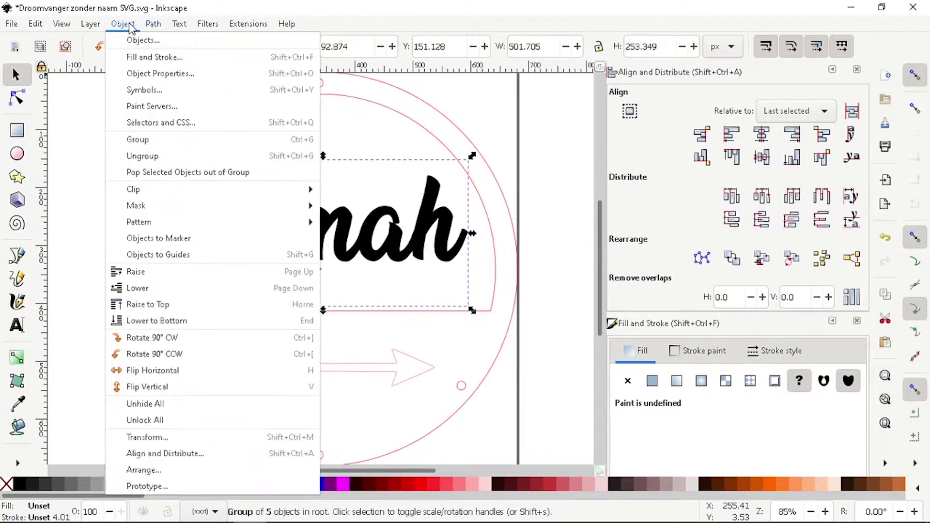
left_click(156, 156)
left_click(368, 186)
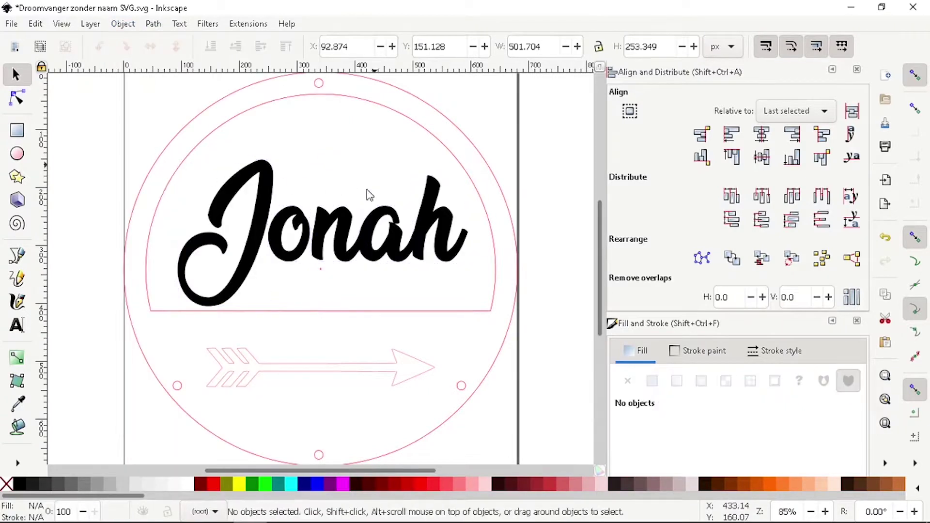
left_click(306, 246)
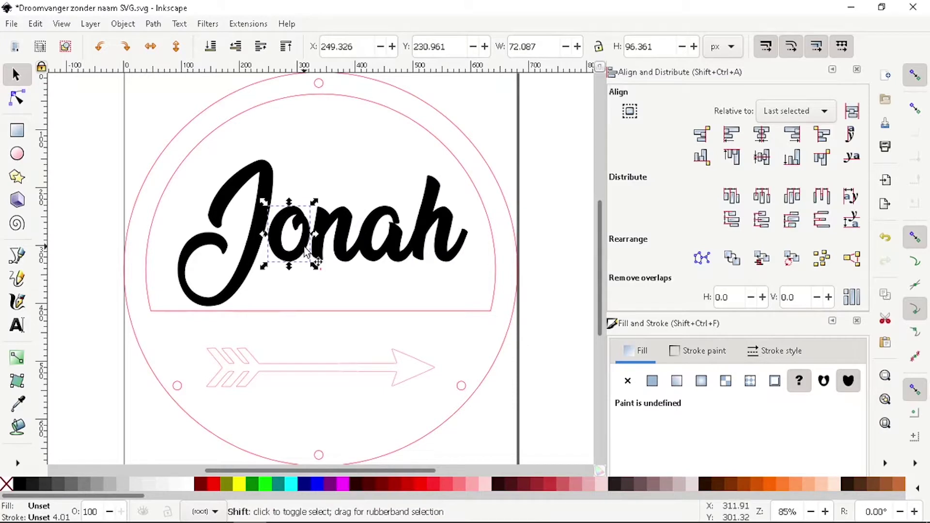
Step: Nudge the o right and move the J up and right against it
left_click_drag(306, 251, 311, 250)
left_click(258, 247)
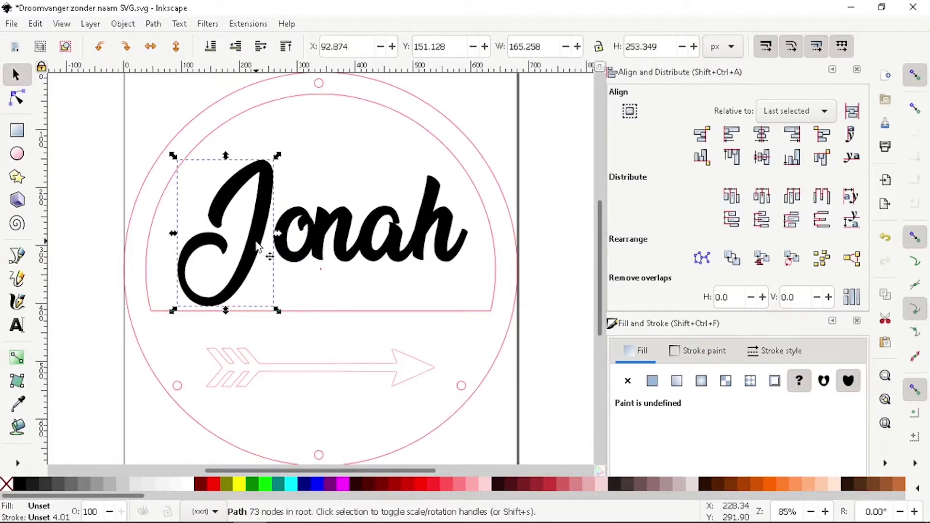
left_click_drag(258, 245, 271, 202)
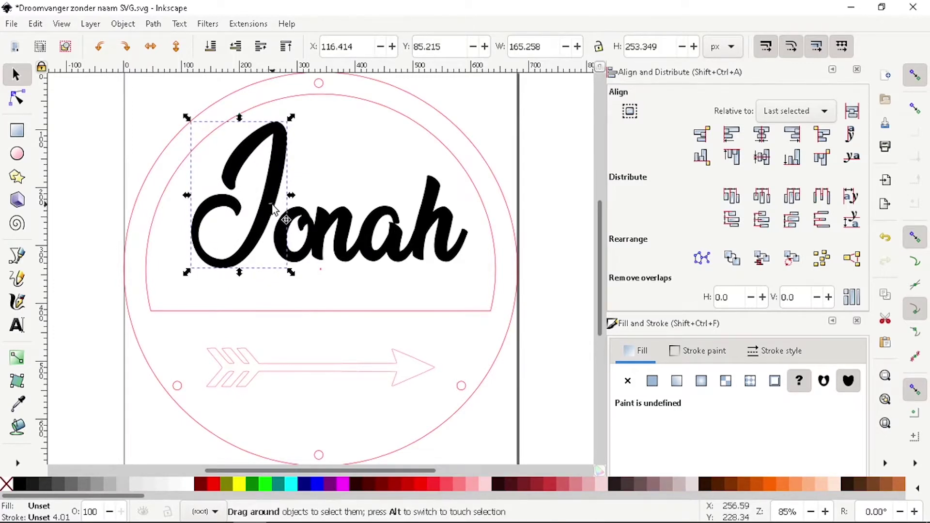
left_click_drag(275, 209, 280, 206)
left_click(470, 261)
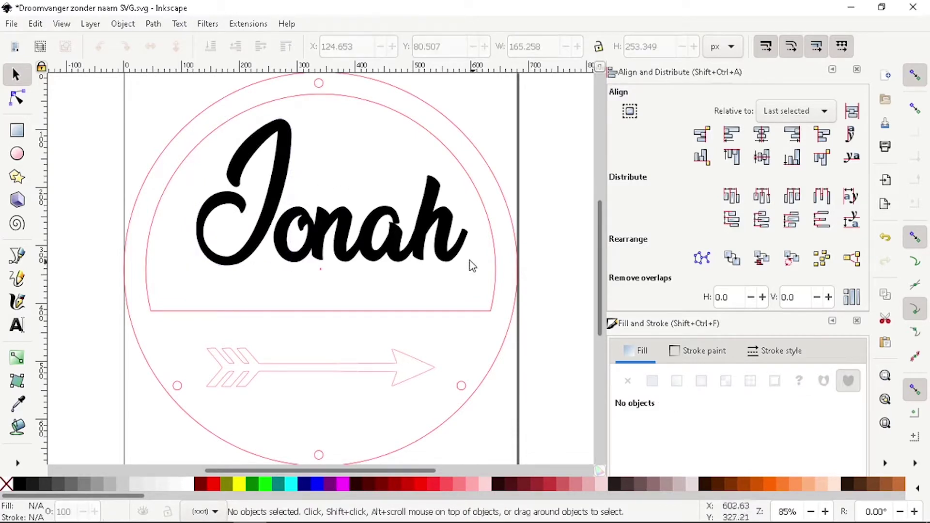
Step: Select the o, n, a, h and J and group them into one object
left_click_drag(487, 283, 189, 163)
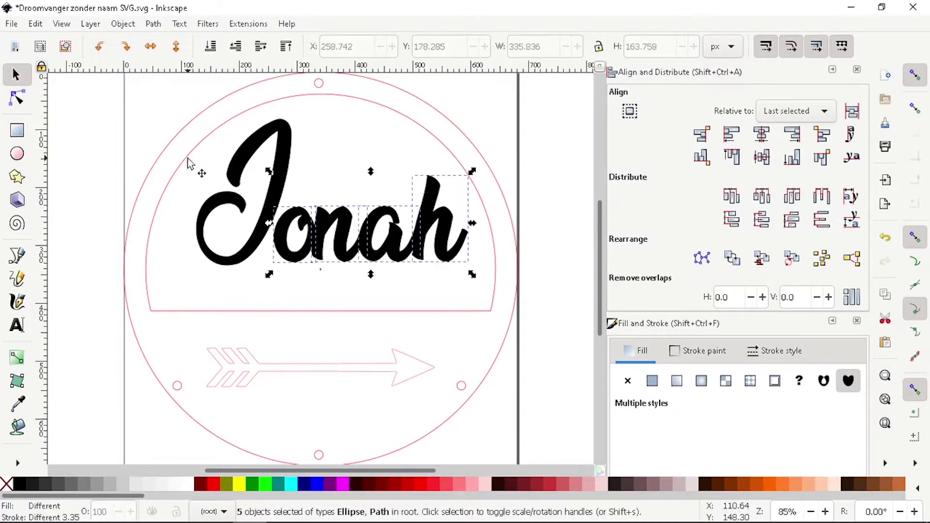
left_click(275, 192, "shift")
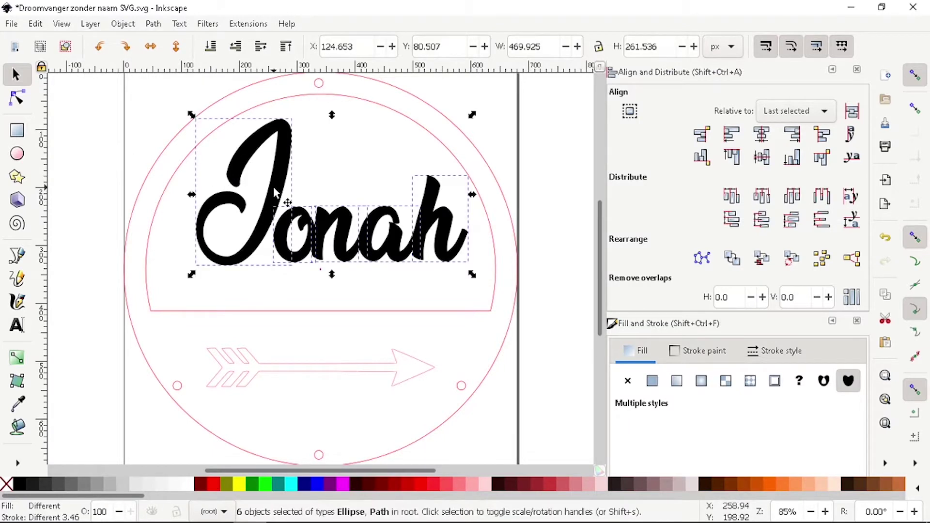
left_click(123, 24)
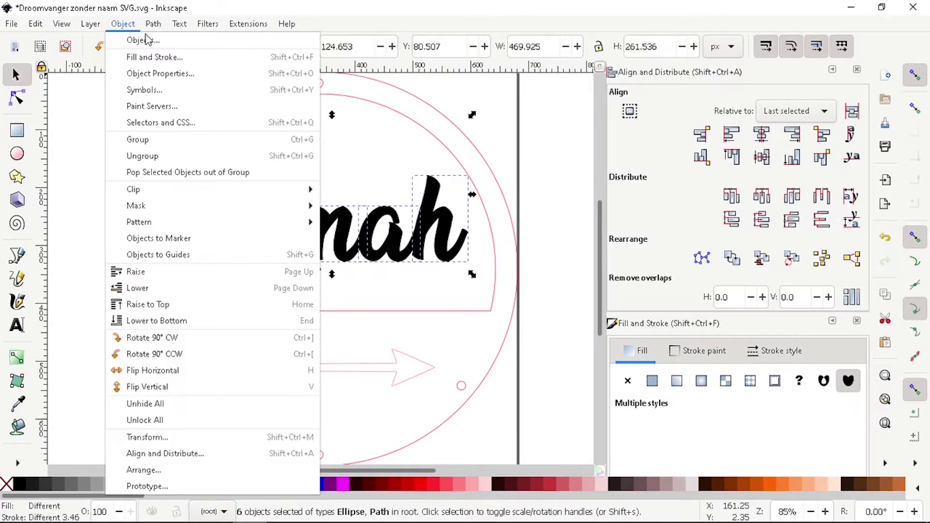
left_click(187, 139)
left_click(361, 198)
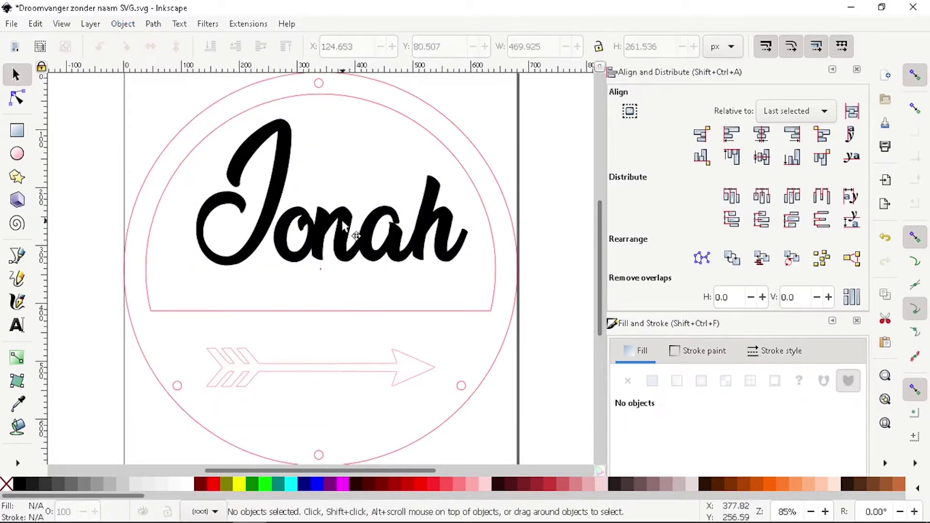
Step: Move the Jonah group down and left, then select it
left_click_drag(339, 222, 330, 262)
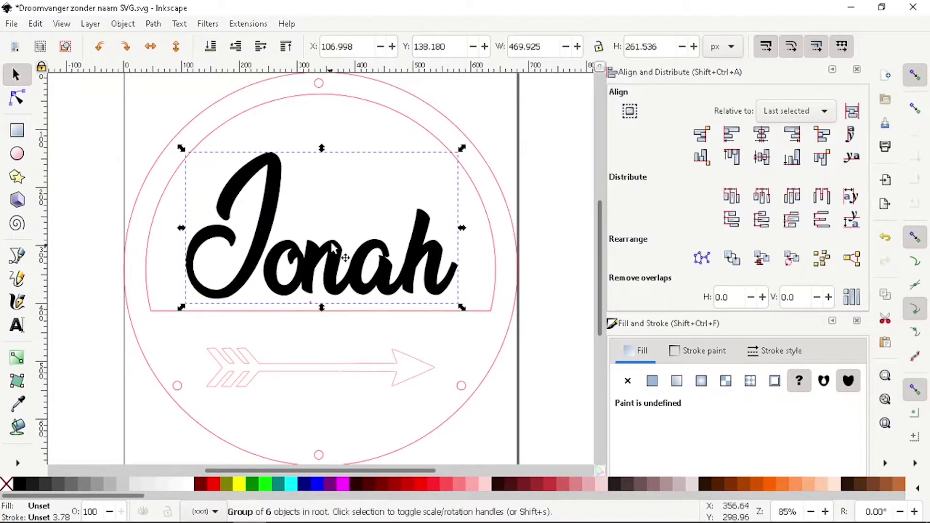
key("Escape")
left_click(312, 307)
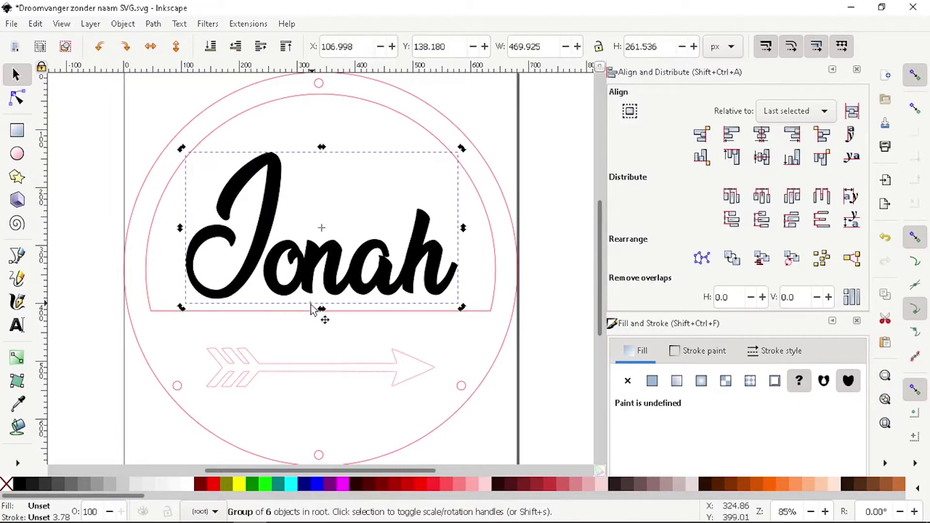
key("Escape")
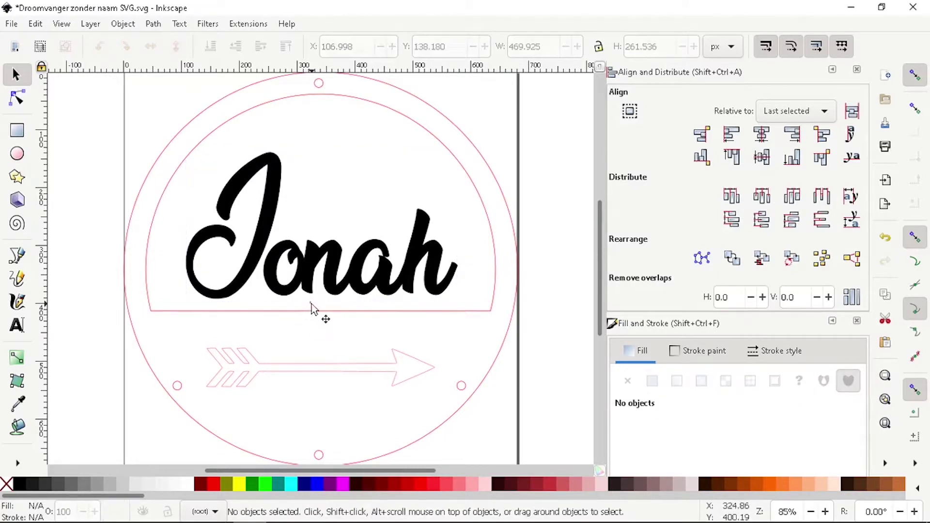
left_click(312, 307)
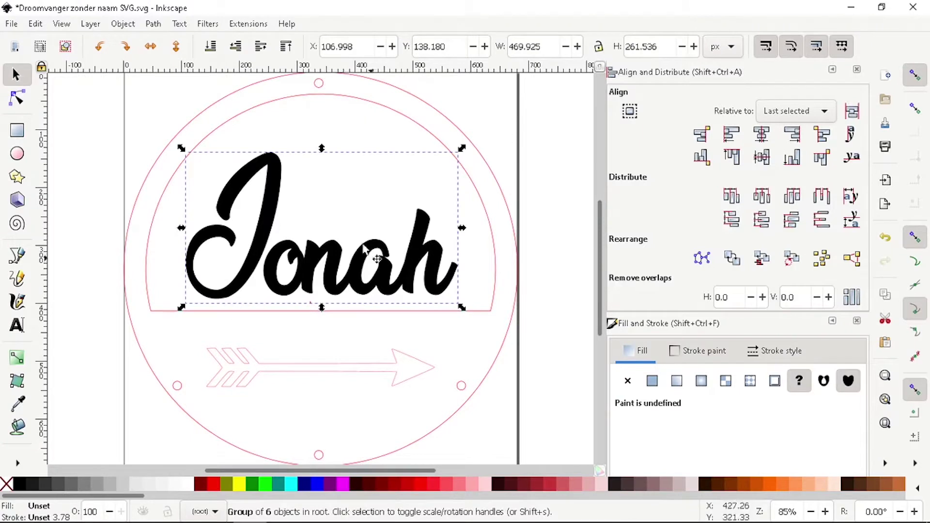
Step: Remove the lettering's fill and give it a flat red stroke
left_click(628, 382)
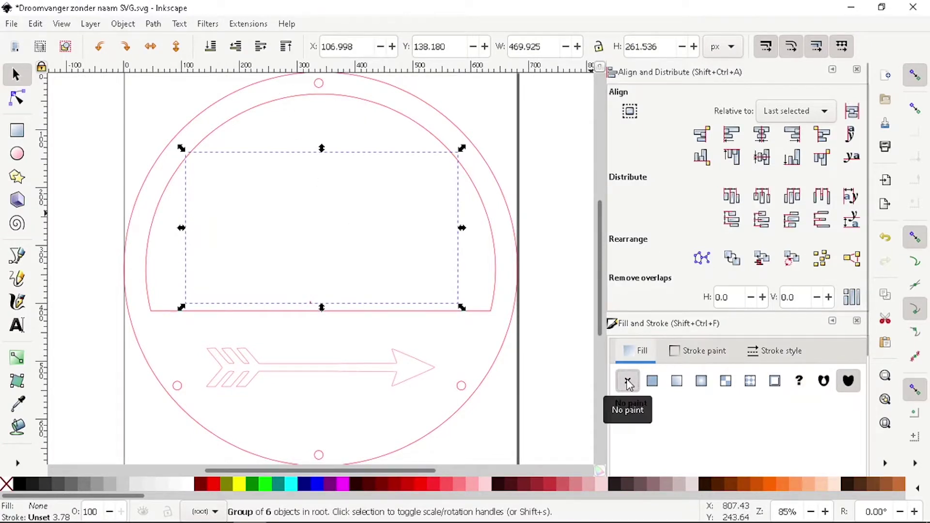
left_click(698, 354)
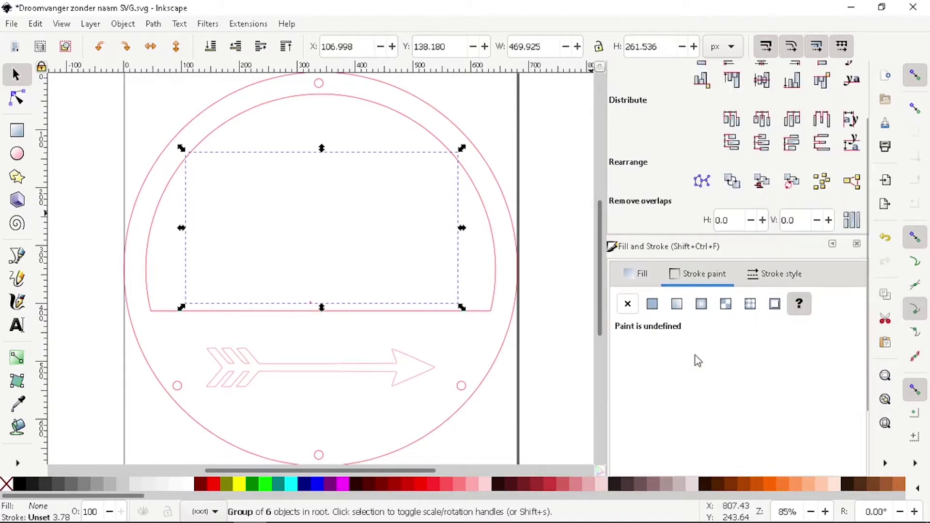
left_click(660, 313)
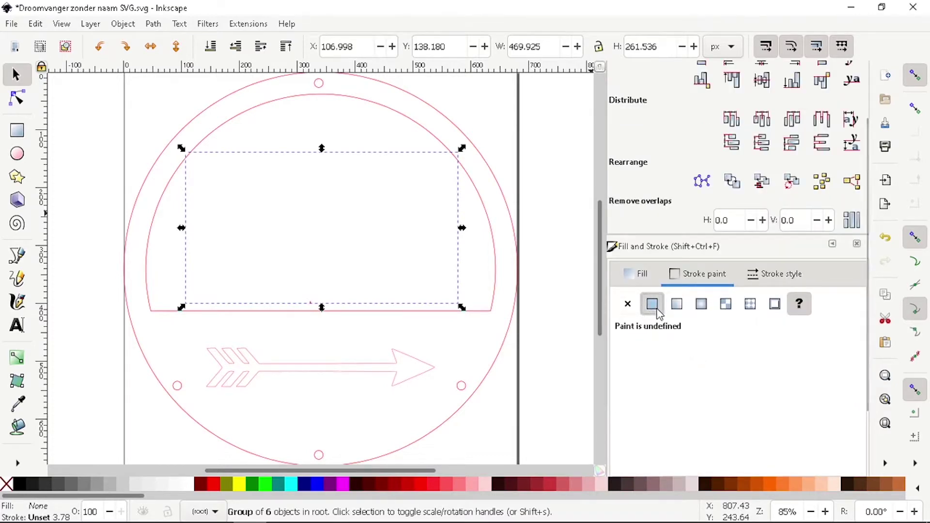
left_click(792, 372)
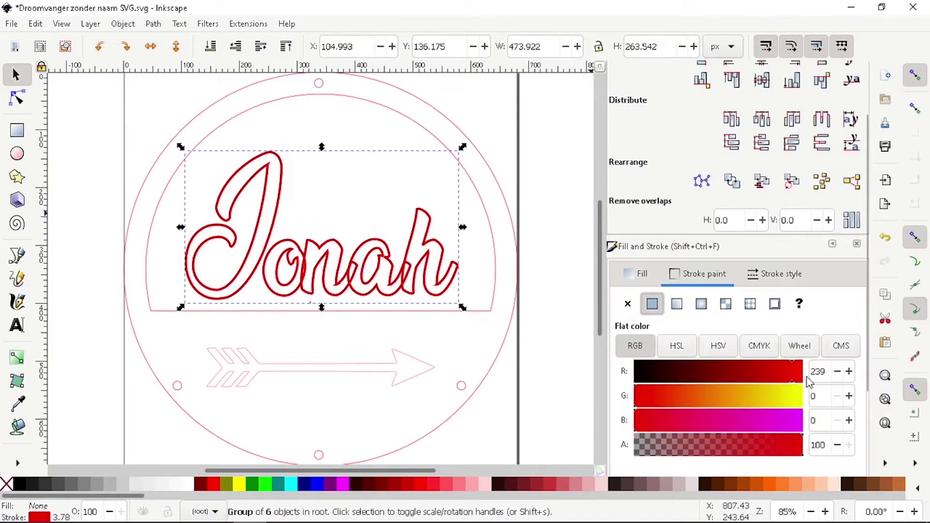
Step: Set the lettering's stroke width to 0.1 mm
left_click(775, 281)
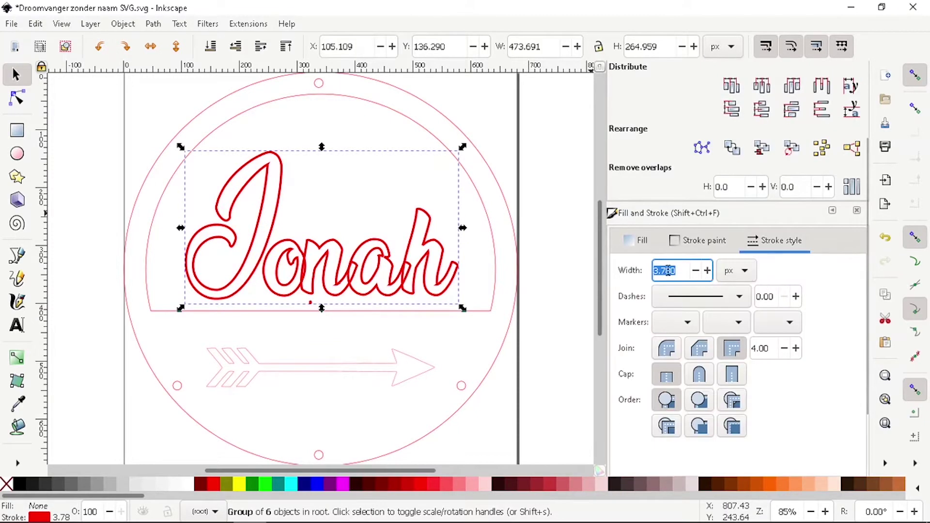
left_click(730, 278)
left_click(732, 255)
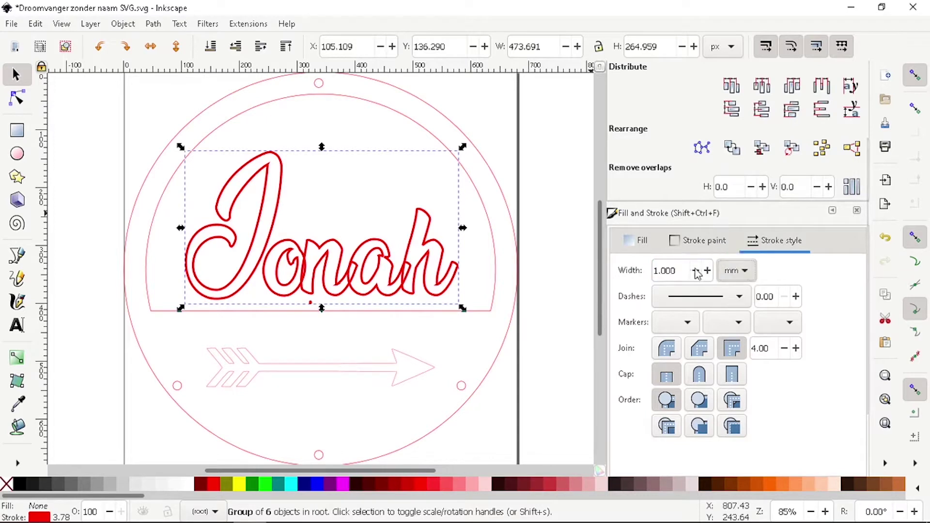
double_click(665, 270)
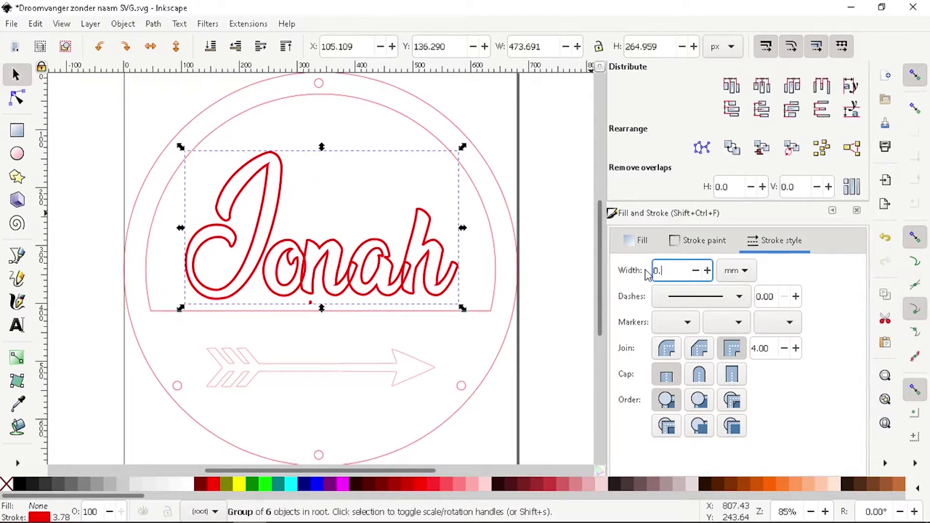
key("Return")
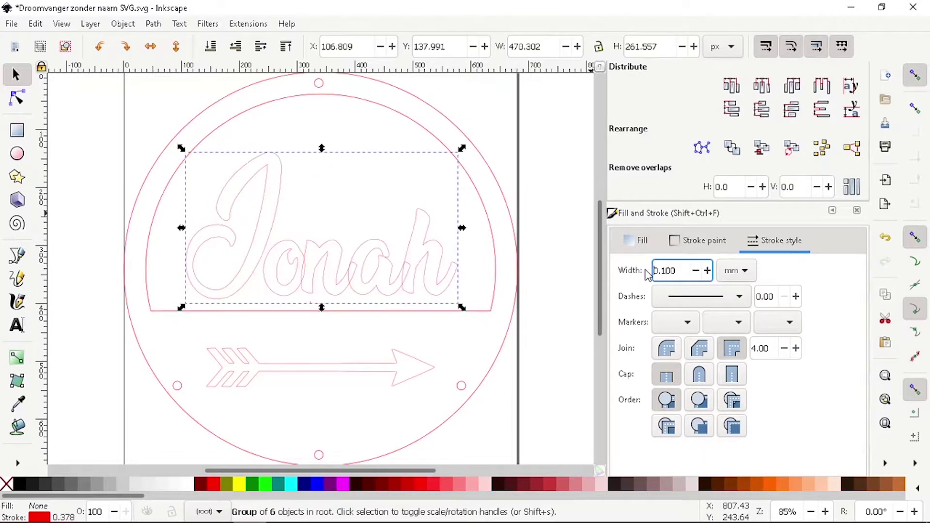
left_click(555, 230)
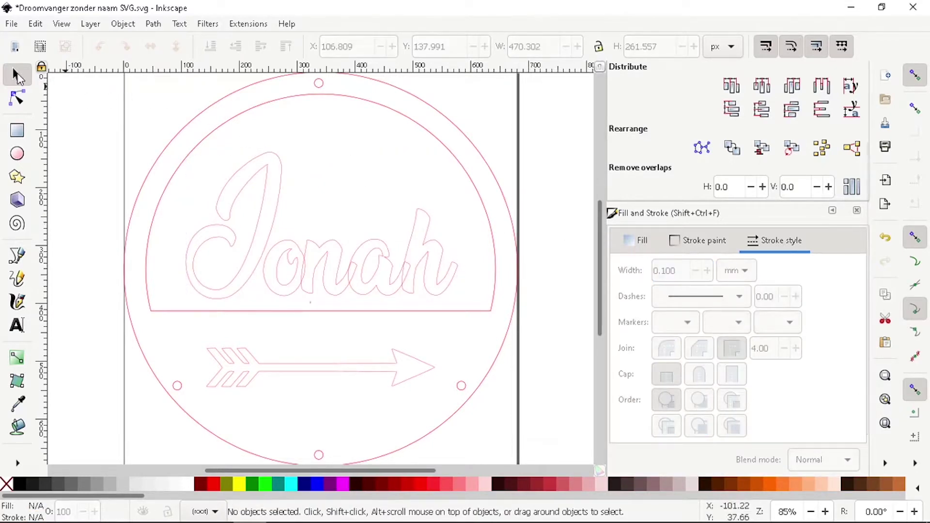
Step: Select the o, n, a and h paths and union them into one 230-node path
left_click(17, 97)
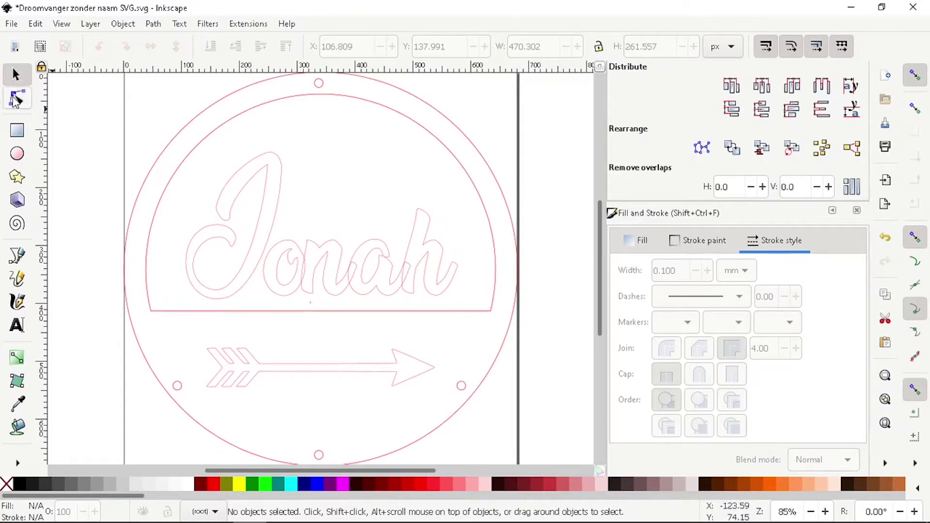
left_click(292, 264)
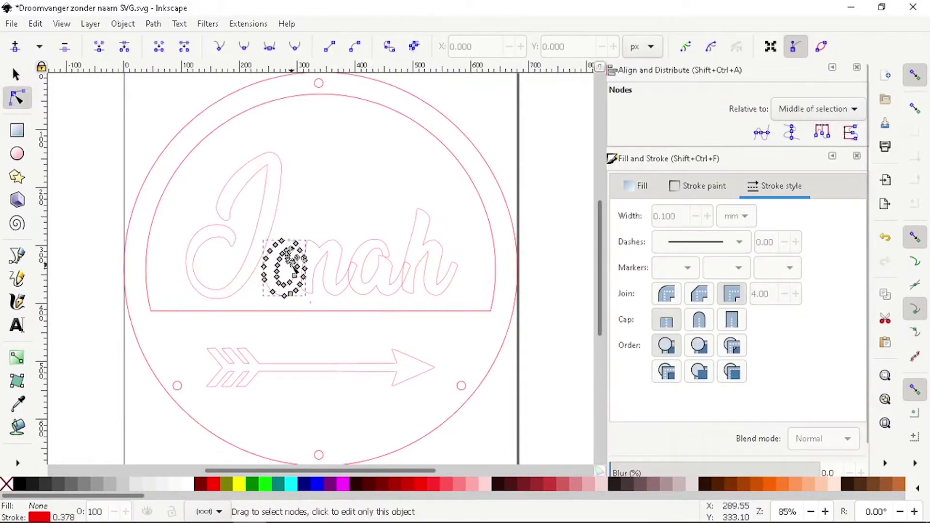
left_click(344, 261, "shift")
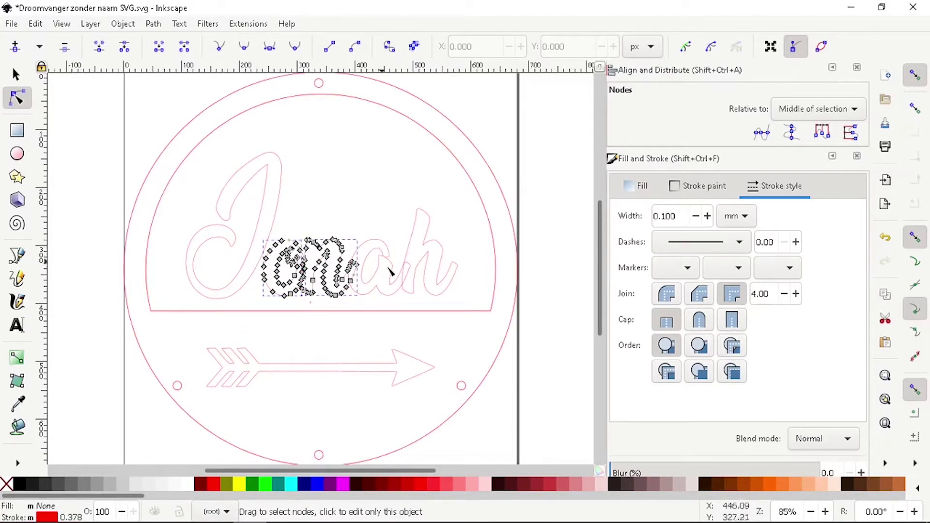
left_click(379, 292, "shift")
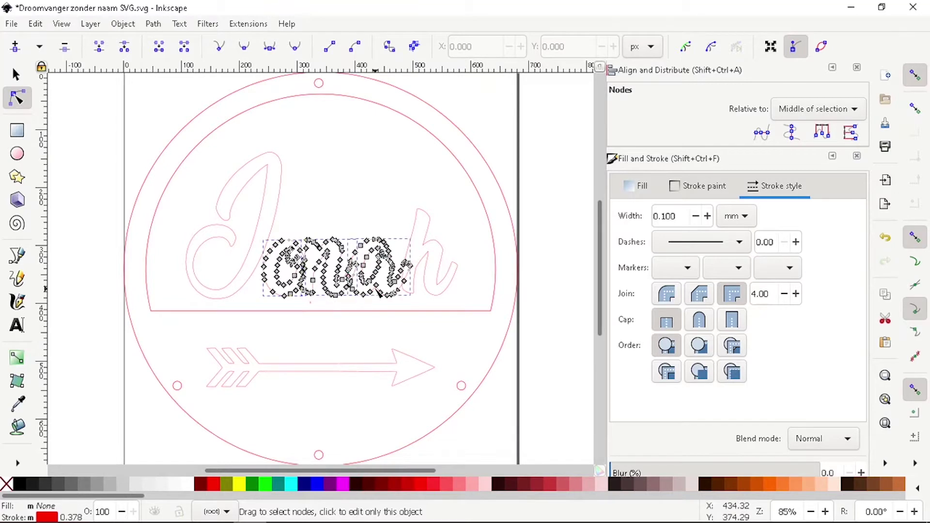
left_click(431, 274, "shift")
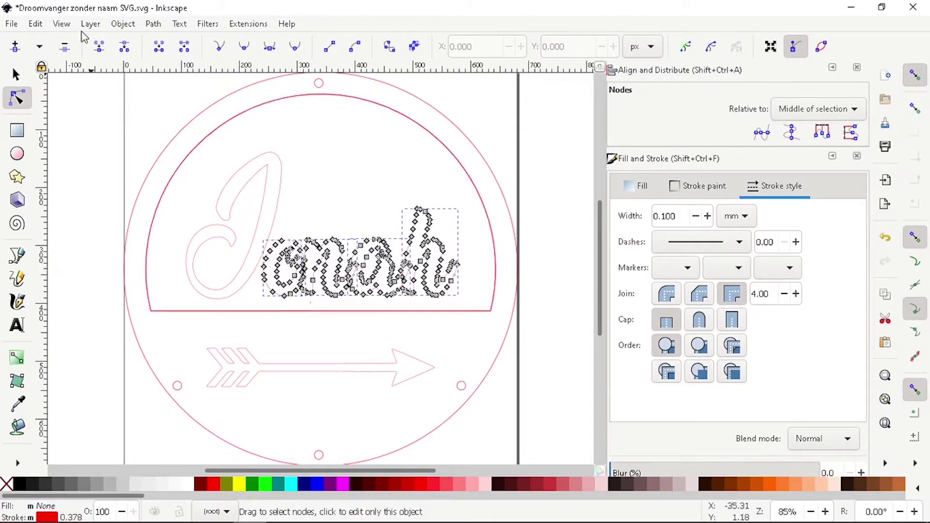
left_click(123, 25)
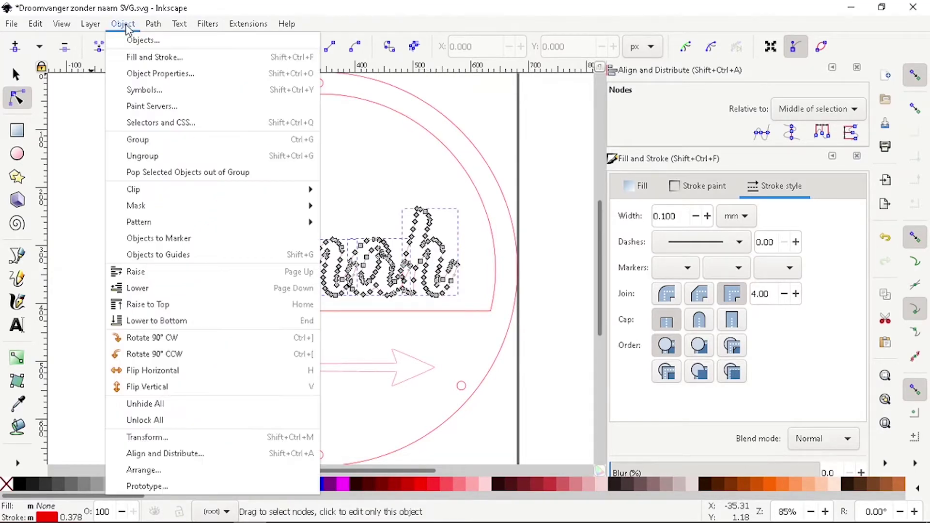
mouse_move(149, 31)
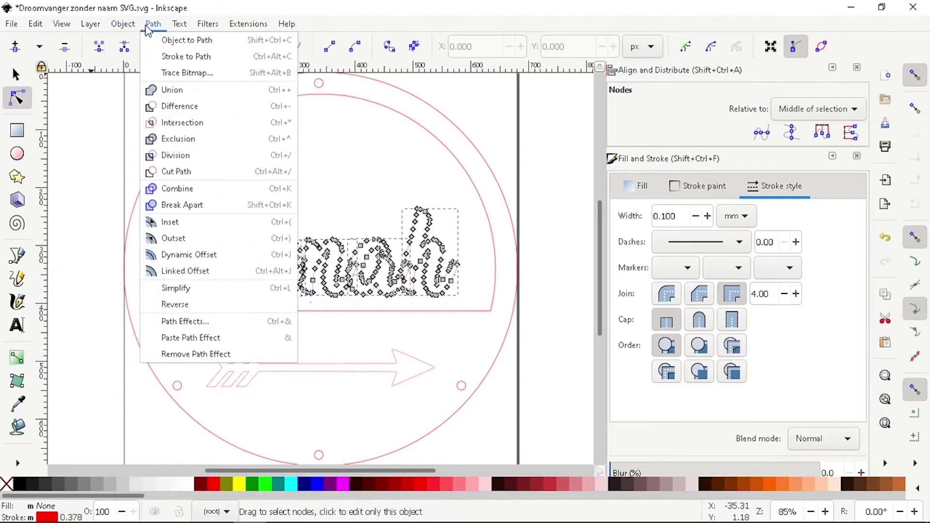
left_click(190, 93)
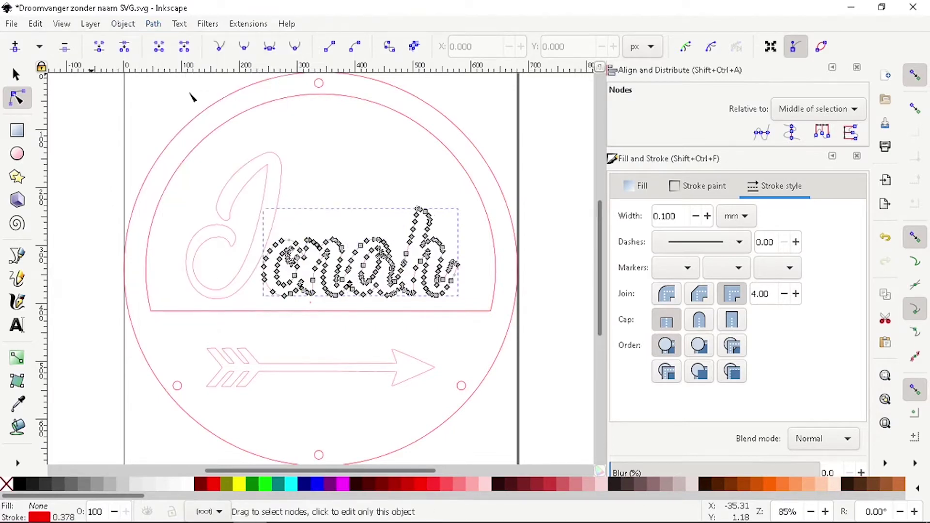
left_click(16, 74)
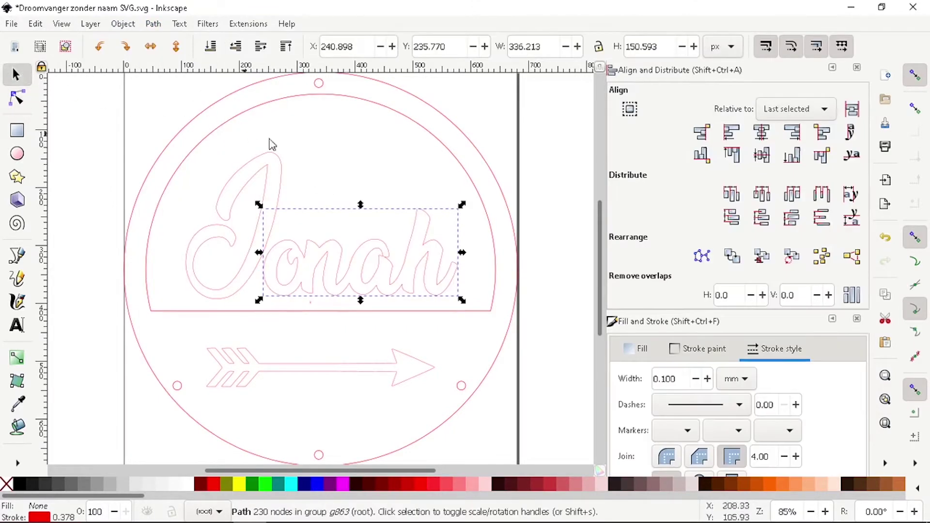
Step: Drag the Jonah lettering about 30 px lower to overlap the arch's bottom edge
left_click(416, 233)
left_click(383, 251)
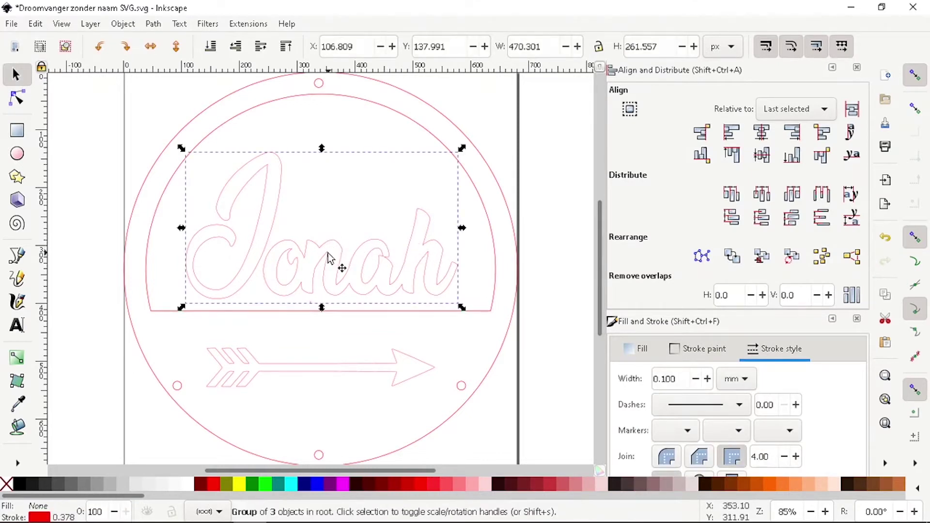
left_click_drag(331, 262, 332, 280)
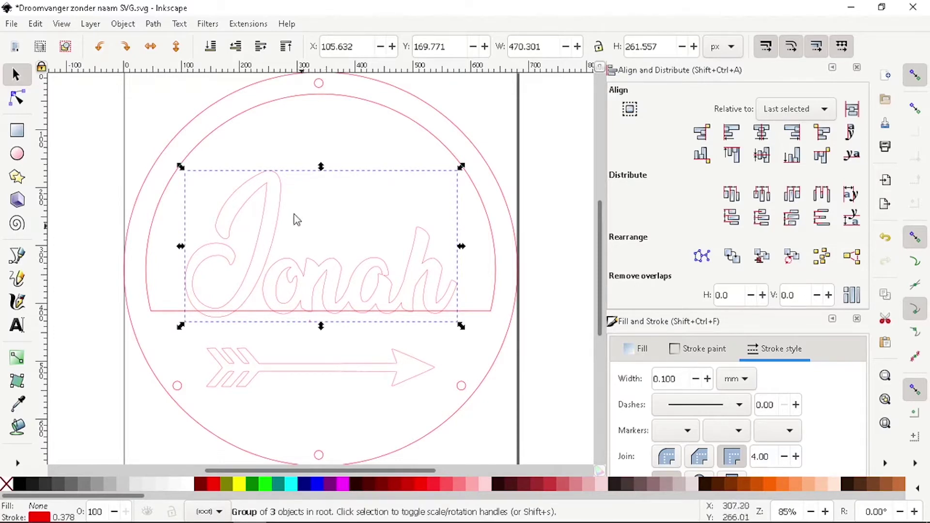
left_click(280, 147)
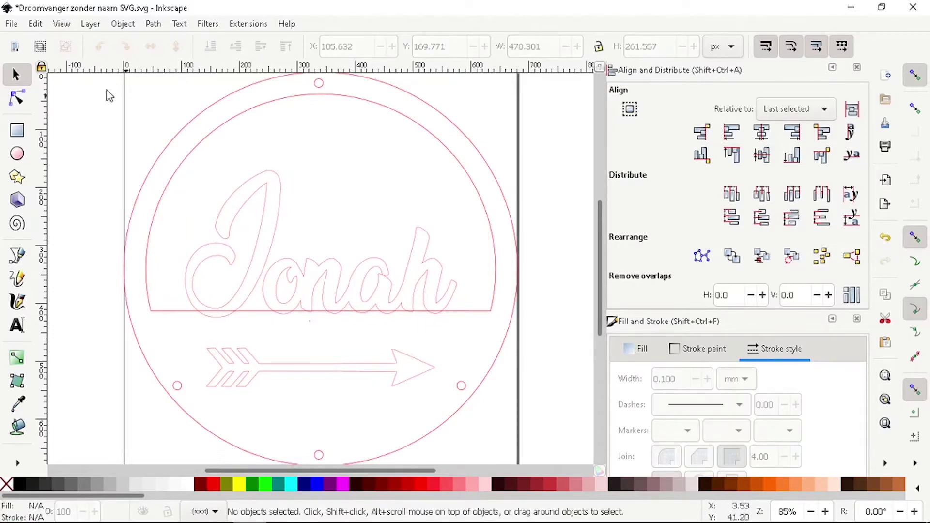
key("ctrl+z")
Step: Fuse the J into the inner arc with a path operation
left_click(153, 23)
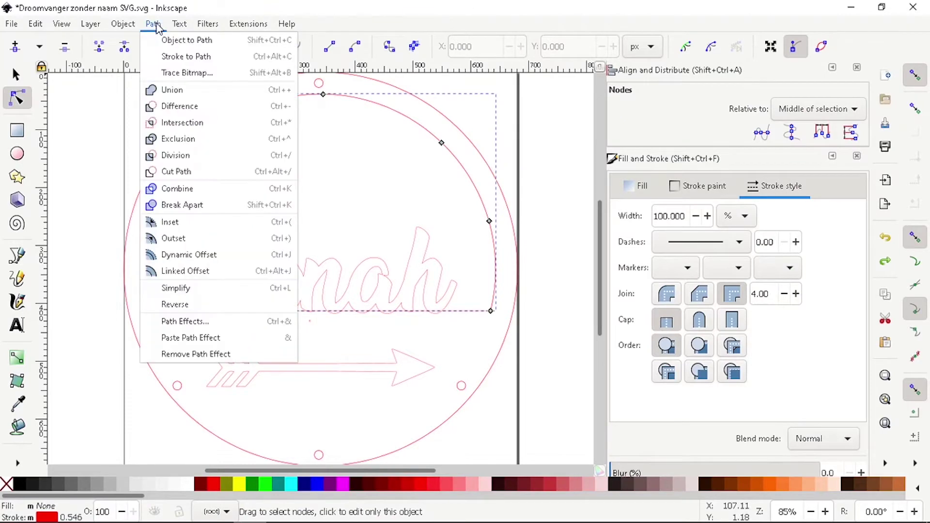
left_click(186, 90)
left_click(209, 137)
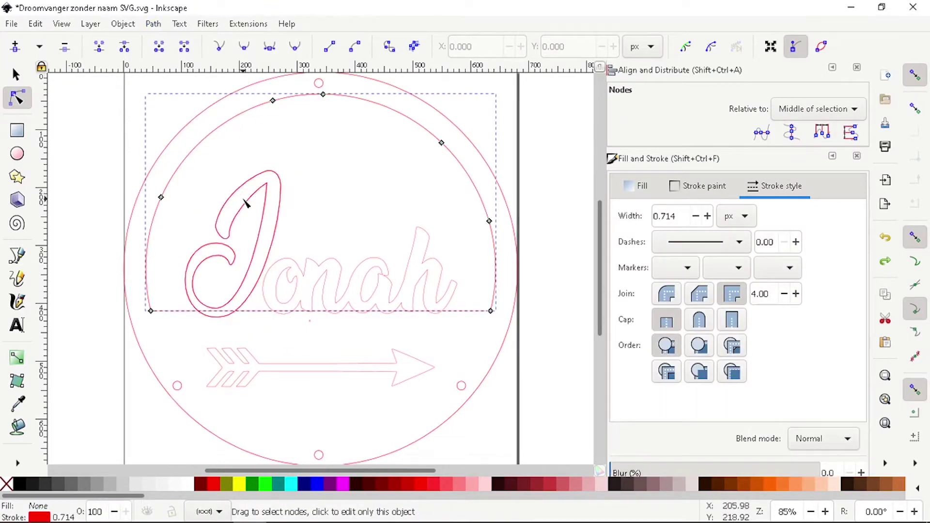
left_click(245, 201, "shift")
left_click(153, 24)
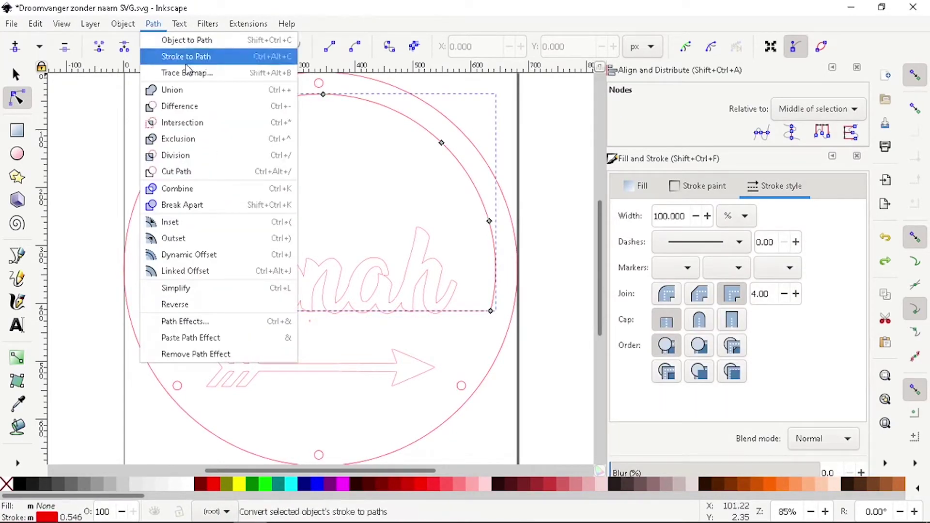
left_click(190, 107)
key("Escape")
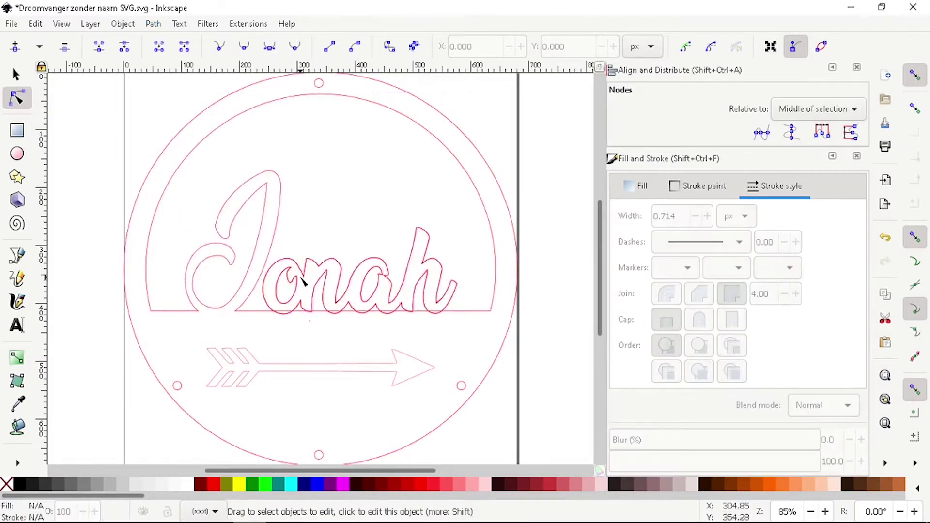
Step: Fuse the 'onah' letters with the arc into one continuous outline
left_click(297, 286)
left_click(490, 225, "shift")
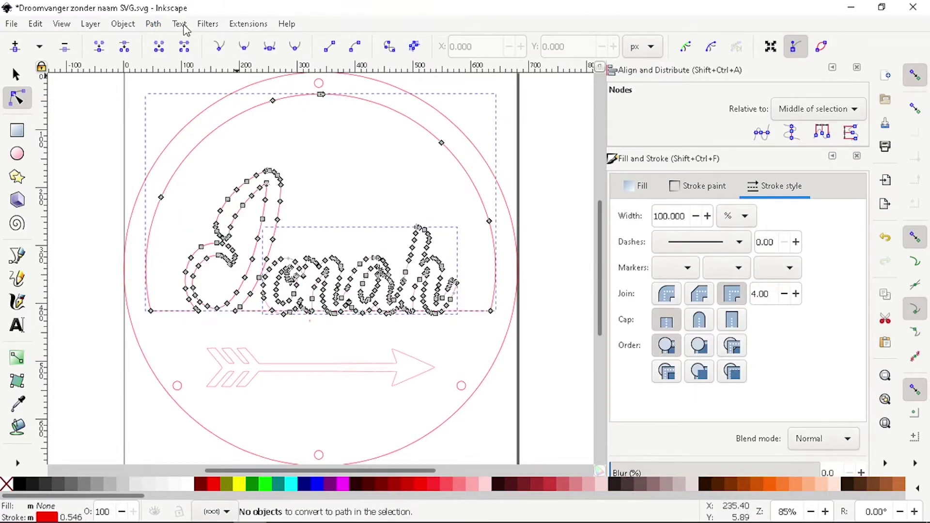
left_click(153, 23)
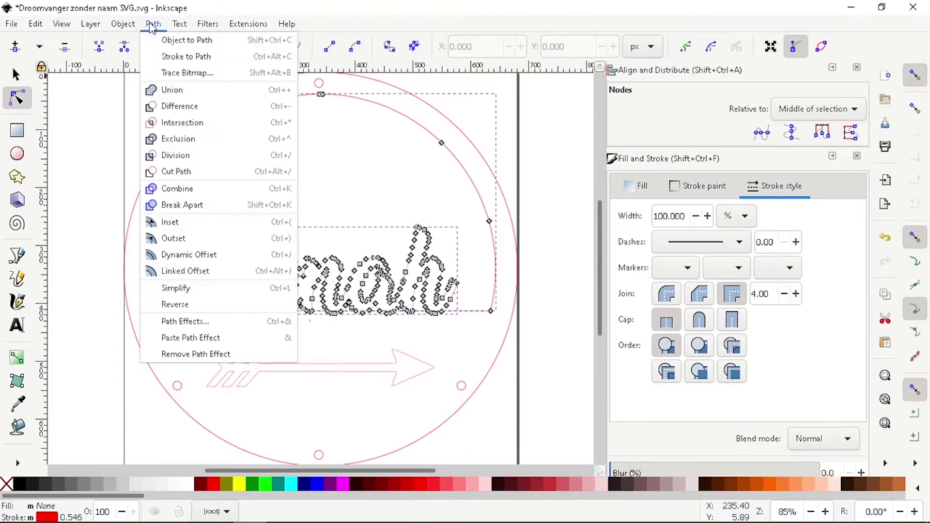
left_click(188, 113)
key("s")
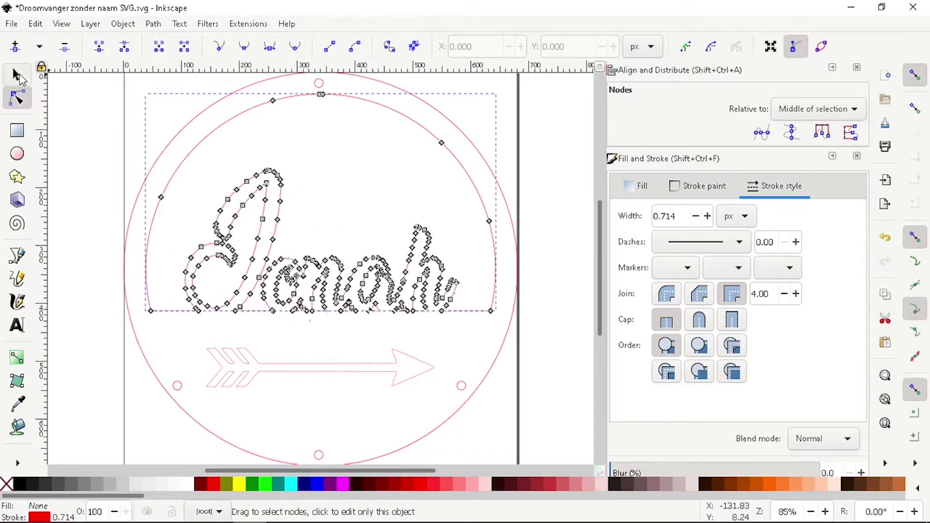
left_click(383, 339)
scroll(390, 334, "up", 1)
scroll(527, 285, "up", 1)
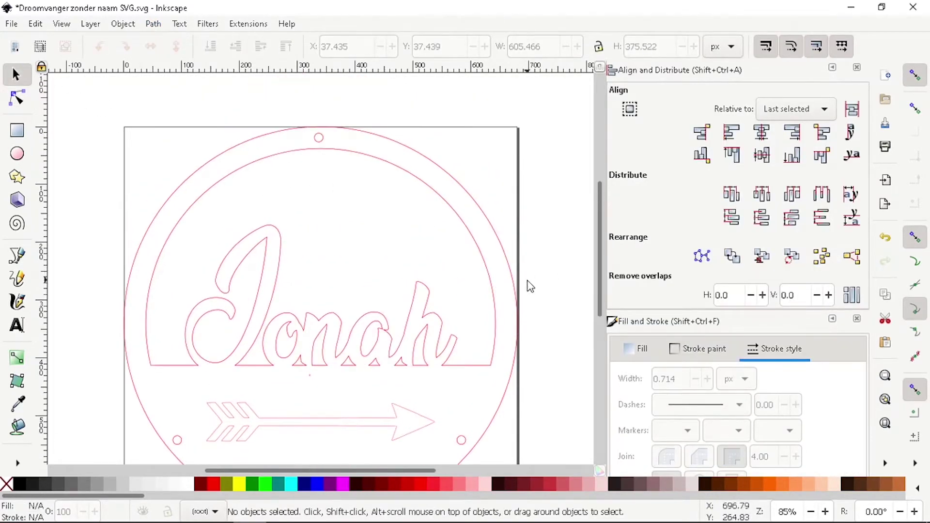
scroll(454, 305, "up", 2)
scroll(339, 475, "left", 1)
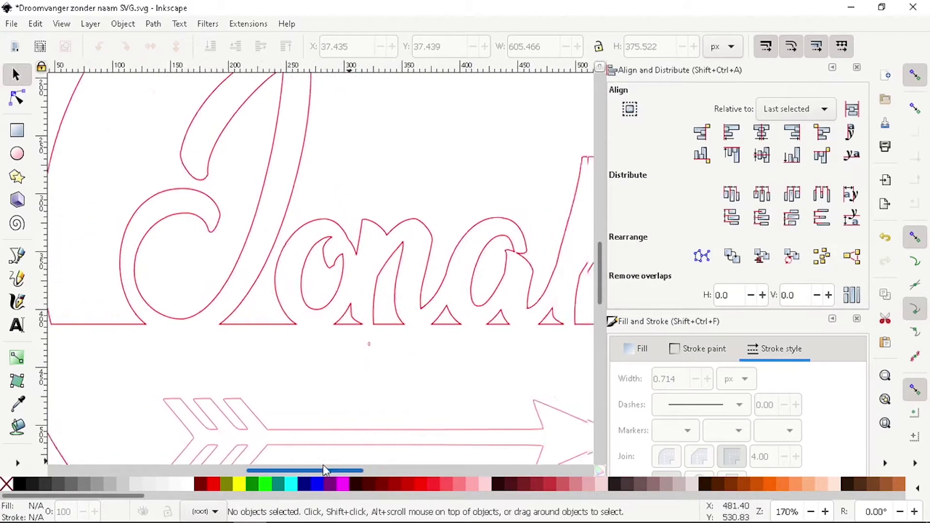
scroll(353, 378, "down", 3)
scroll(523, 365, "left", 1)
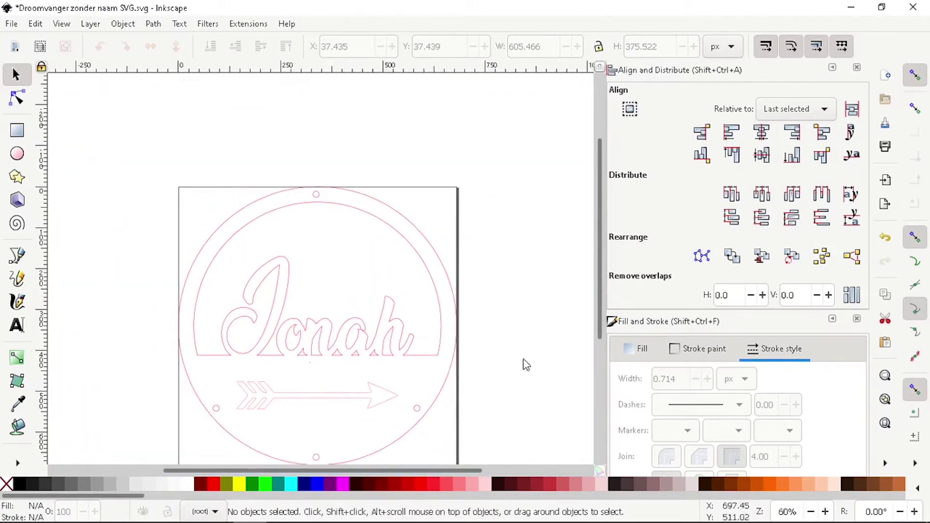
scroll(523, 366, "down", 2)
scroll(480, 378, "up", 1)
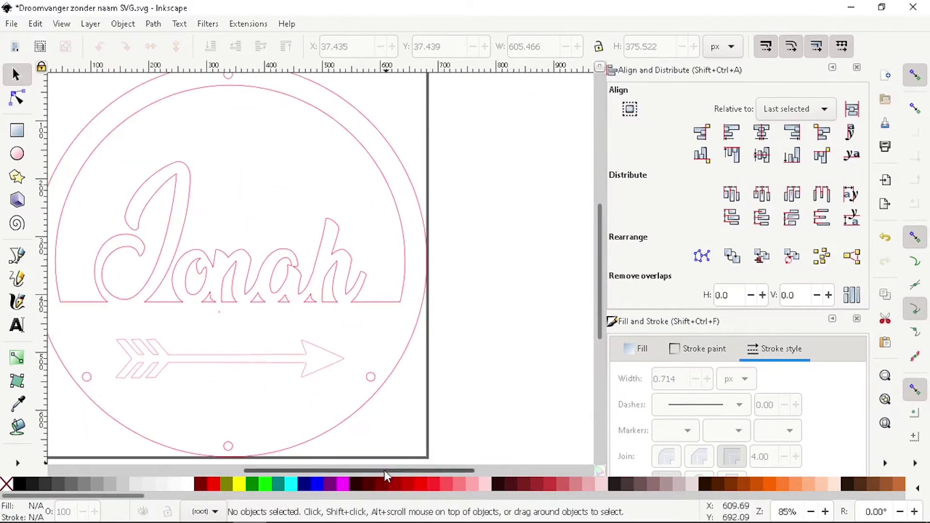
left_click_drag(384, 470, 340, 469)
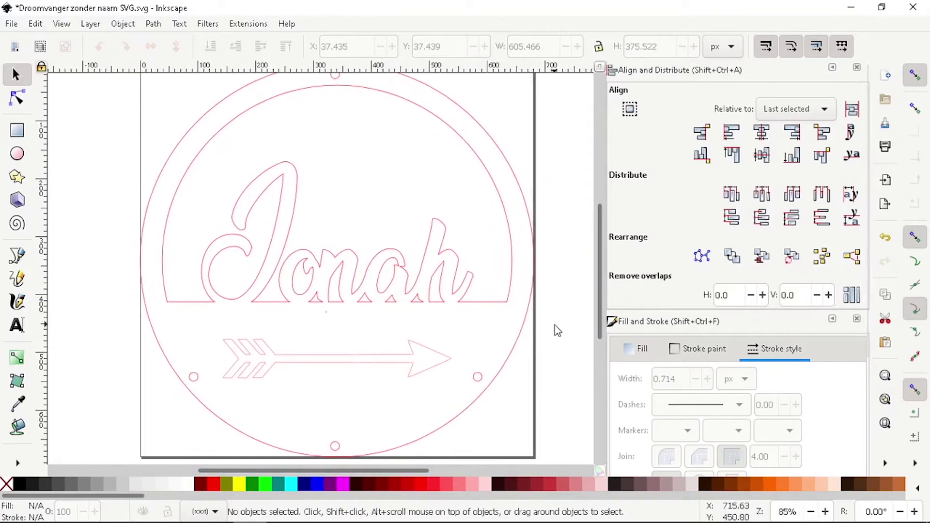
Step: Save As a new file named Jonah.svg in the Dromenvanger folder
left_click(10, 21)
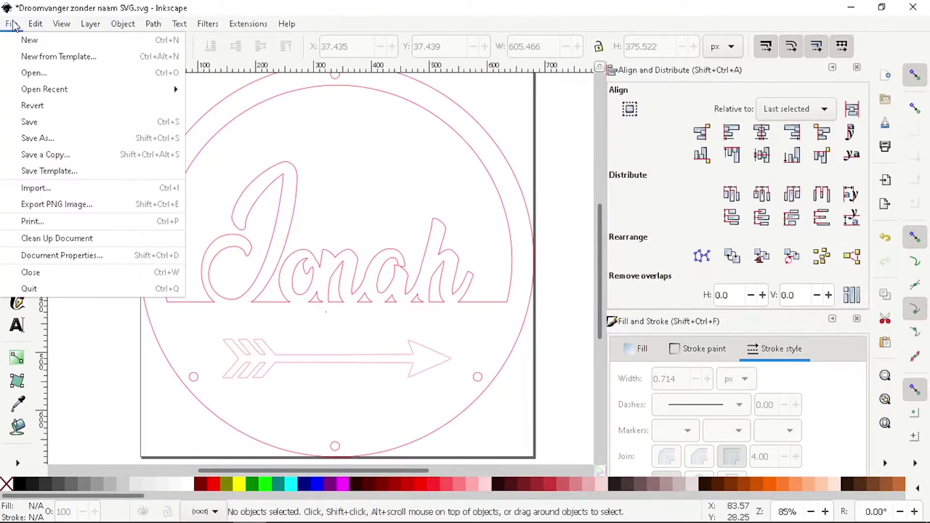
left_click(48, 138)
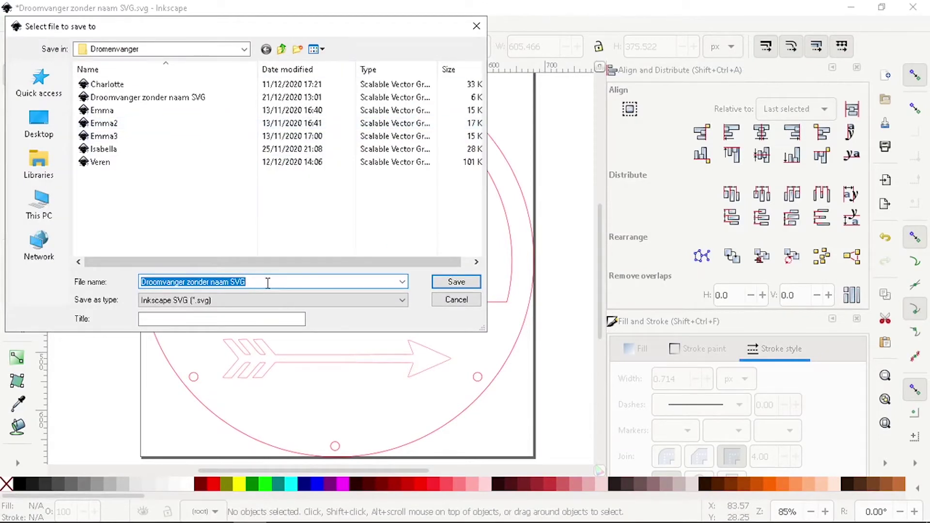
type("Jonah")
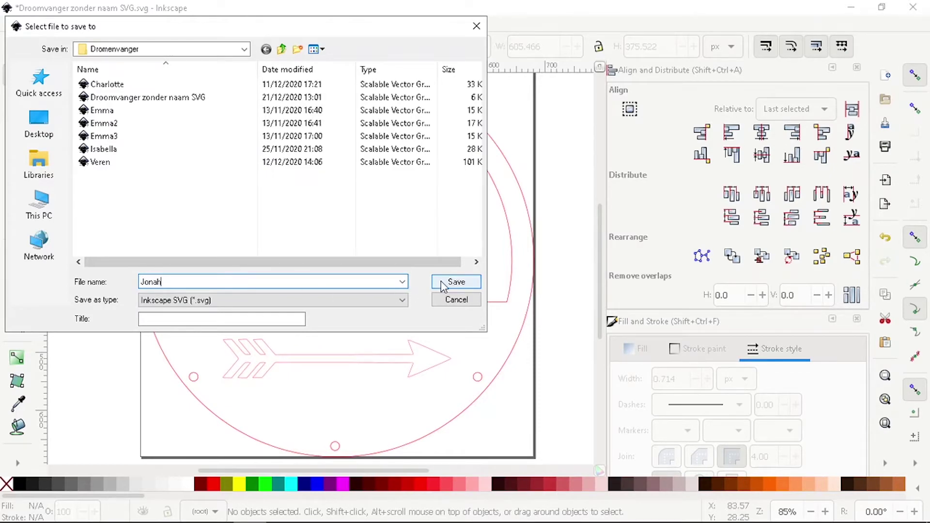
left_click(443, 286)
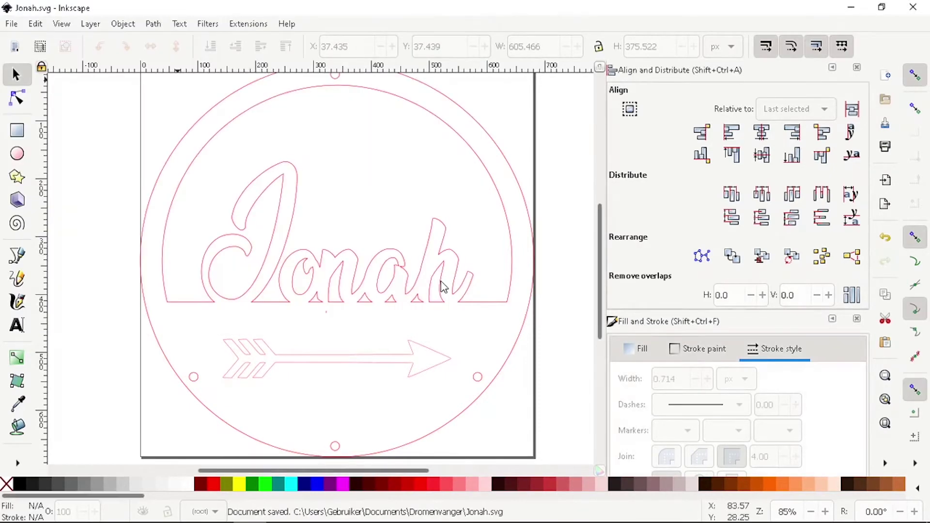
Step: Close Inkscape and launch K40 Whisperer in a maximized window
left_click(917, 6)
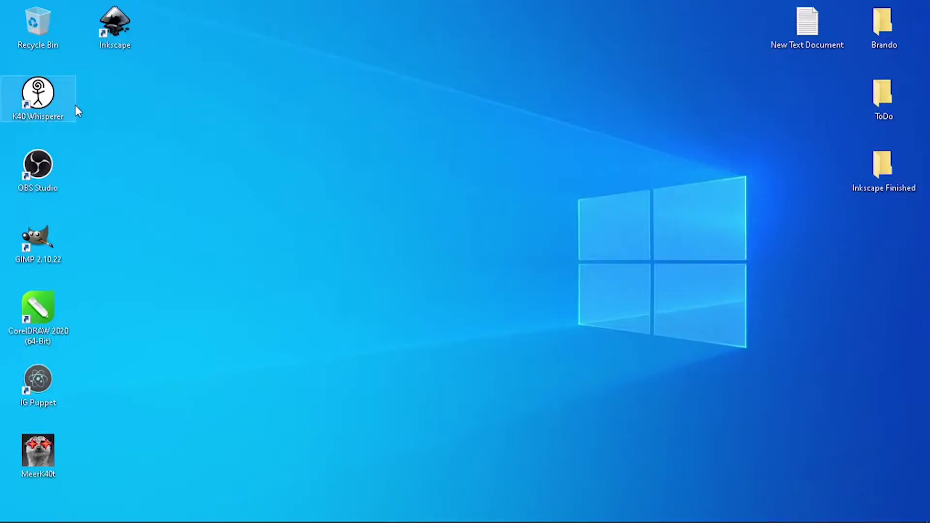
double_click(49, 89)
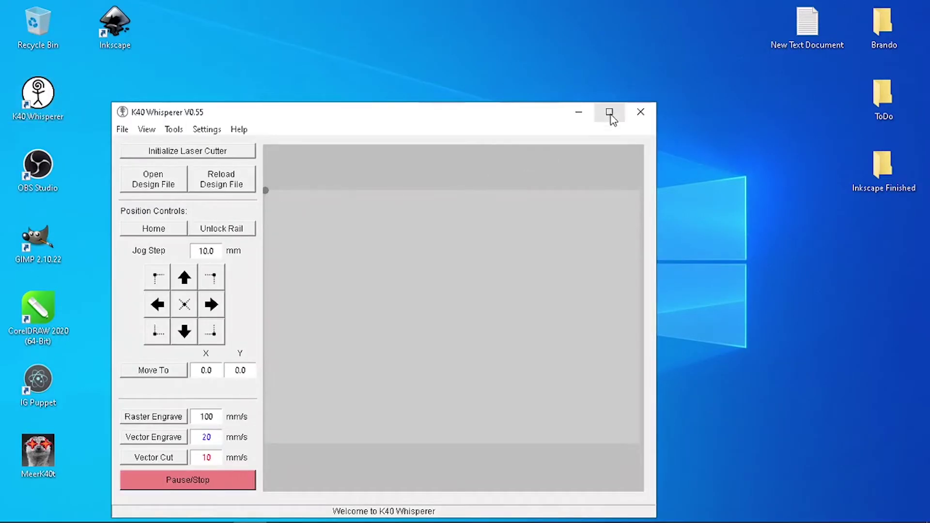
left_click(609, 112)
Step: Open Jonah.svg from Documents > Dromenvanger, filtering the file list to SVG
left_click(61, 73)
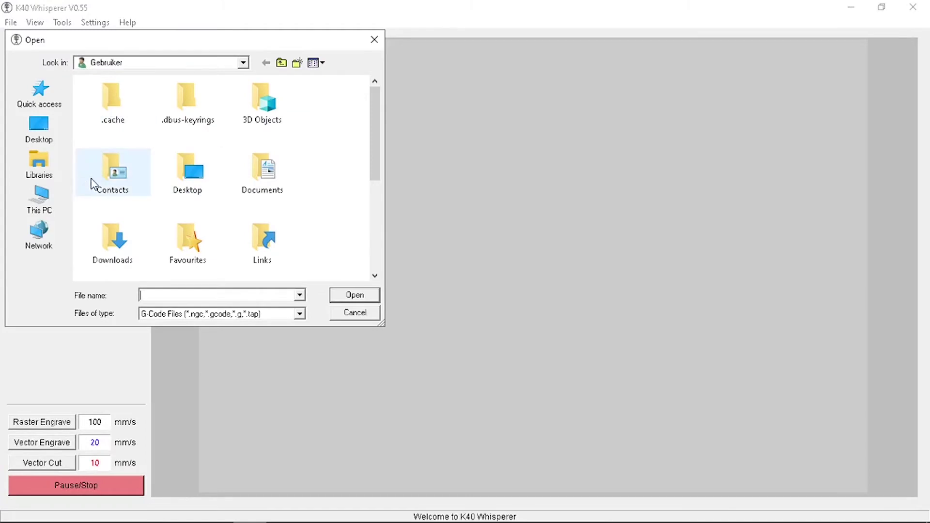
left_click(57, 158)
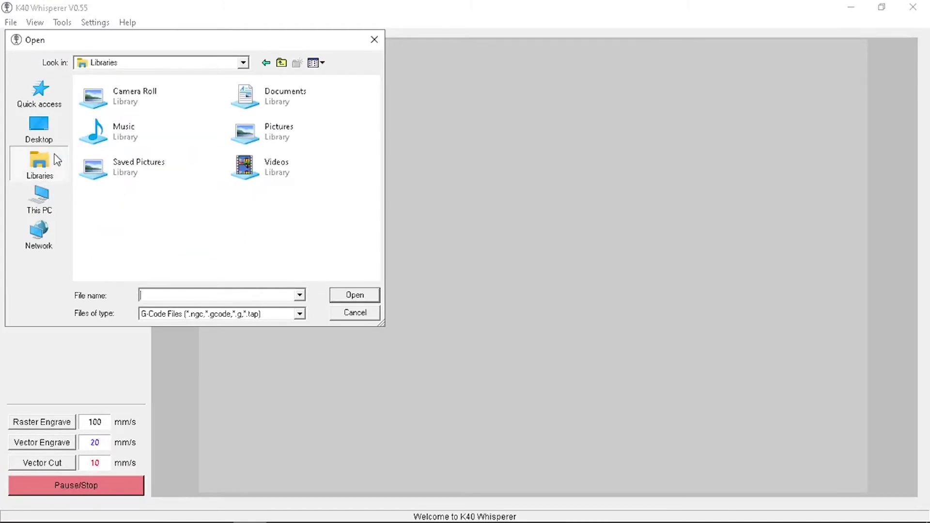
double_click(262, 95)
double_click(130, 125)
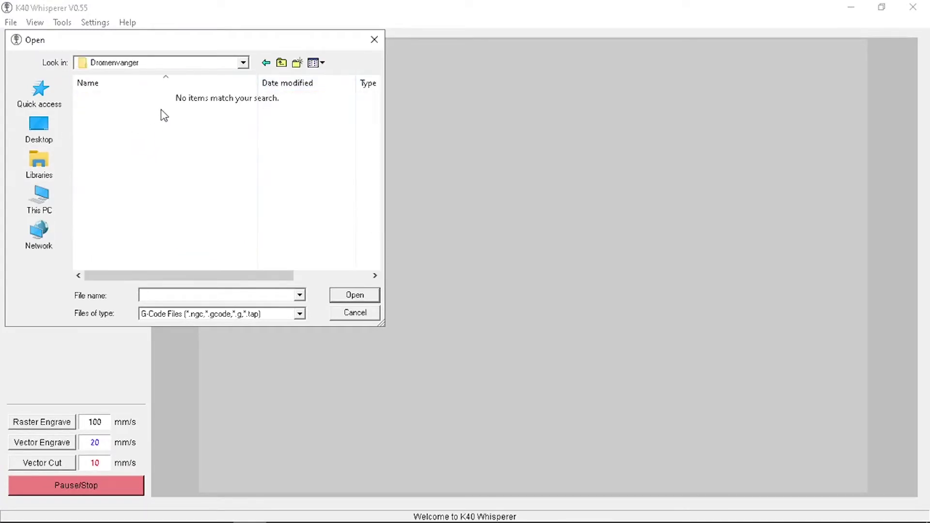
left_click(300, 314)
left_click(252, 344)
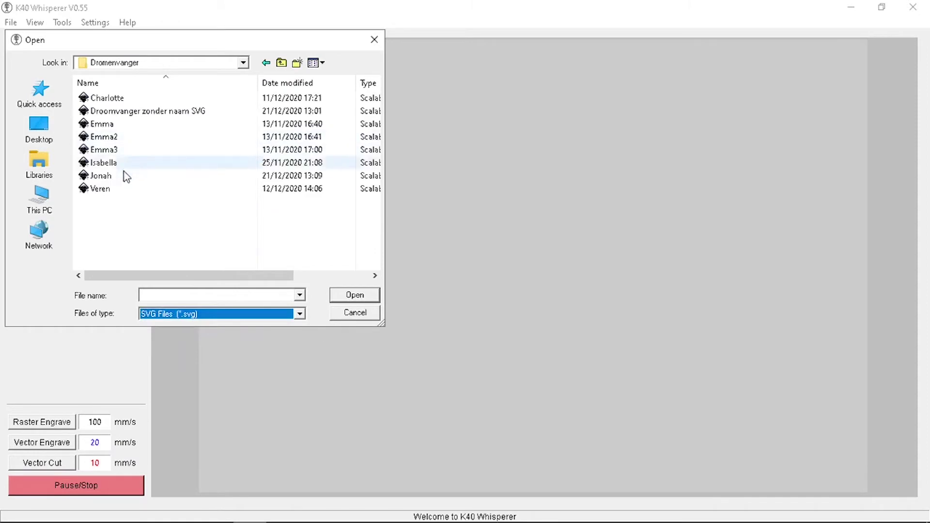
left_click(101, 176)
left_click(354, 295)
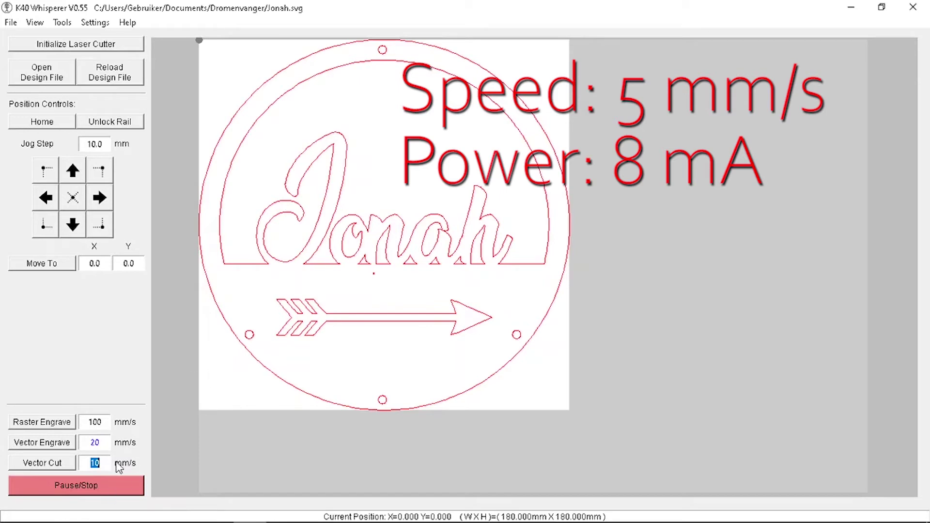
Step: Set the Vector Cut speed to 5 mm/s and shift the Jonah design slightly right and down
left_click_drag(106, 463, 89, 457)
type("5")
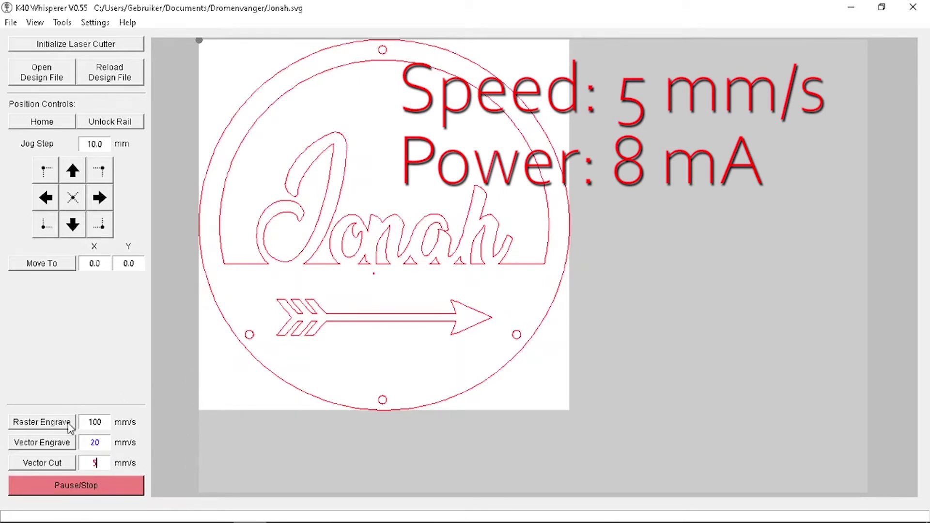
left_click_drag(315, 242, 331, 258)
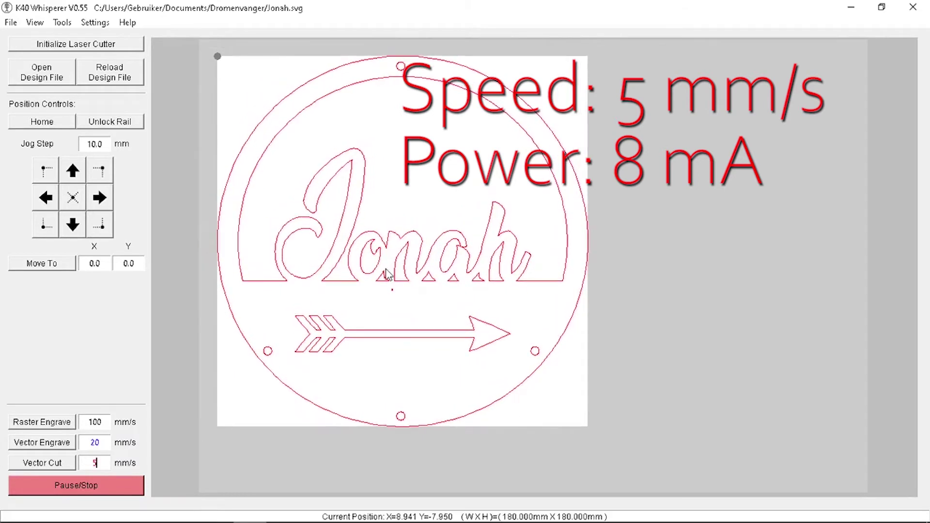